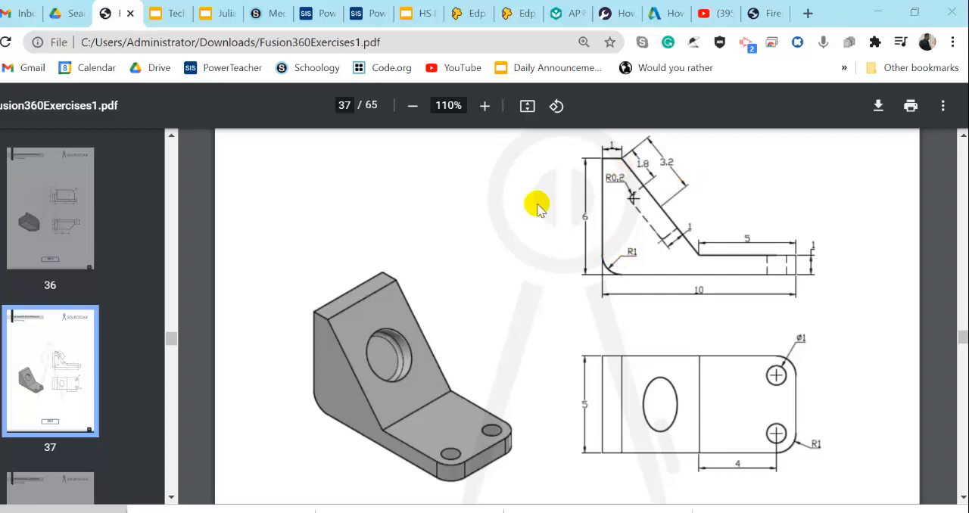
Switch to Fusion 360 and sketch an about 8.2 mm vertical edge, a tangent corner arc, an about 18 mm base and a short vertical end
{"action": "scroll", "coordinate": [686, 277], "scroll_direction": "up", "scroll_amount": 2}
{"action": "scroll", "coordinate": [742, 345], "scroll_direction": "down", "scroll_amount": 2}
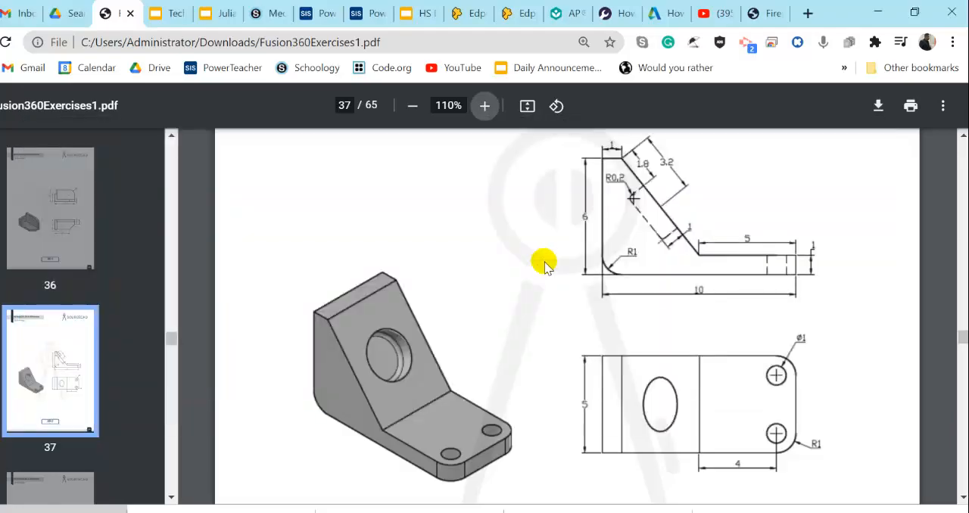
{"action": "key", "text": "alt+Tab"}
{"action": "key", "text": "alt+Tab"}
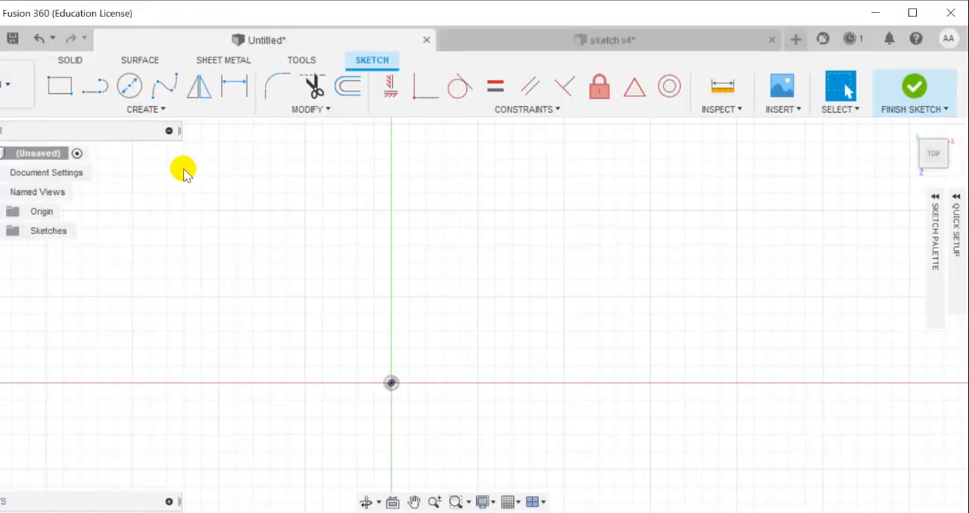
{"action": "left_click", "coordinate": [95, 85]}
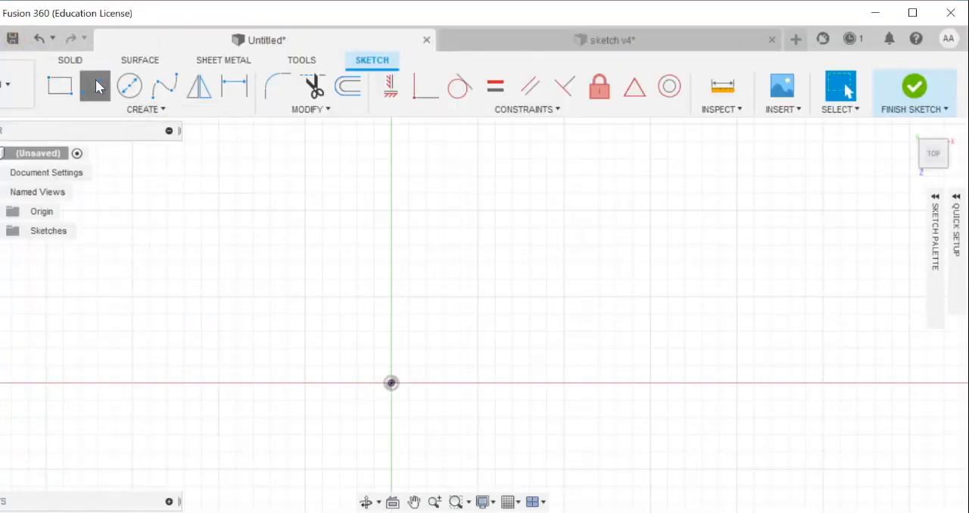
{"action": "left_click", "coordinate": [390, 209]}
{"action": "left_click_drag", "start_coordinate": [391, 353], "coordinate": [427, 384]}
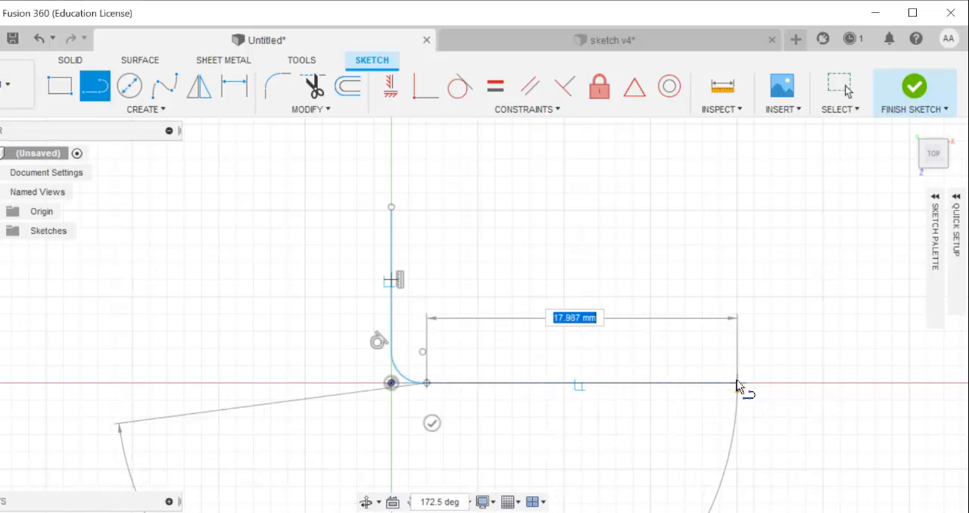
{"action": "left_click", "coordinate": [737, 382]}
{"action": "left_click", "coordinate": [736, 352]}
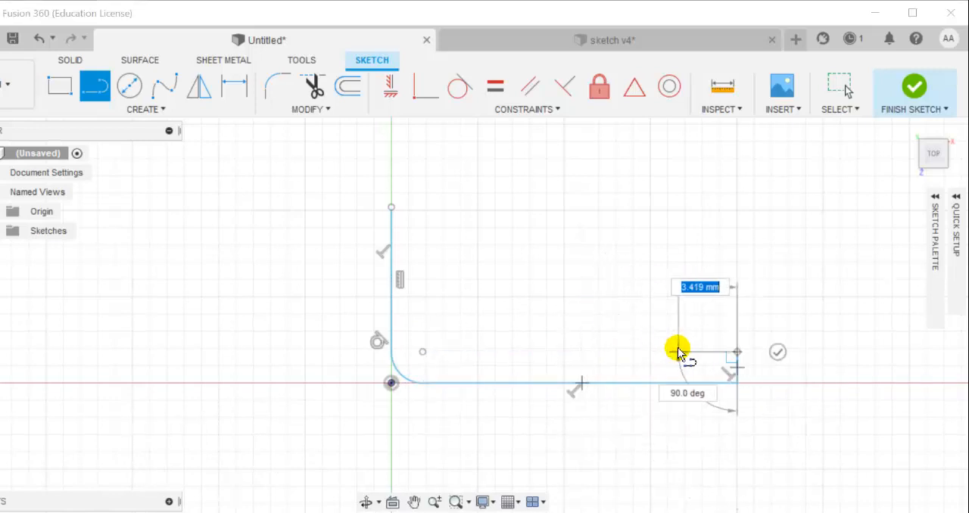
Consult the PDF drawing and close the profile with the horizontal ledge, an about 11.2 mm sloped edge and an about 2.1 mm top edge
{"action": "key", "text": "alt+Tab"}
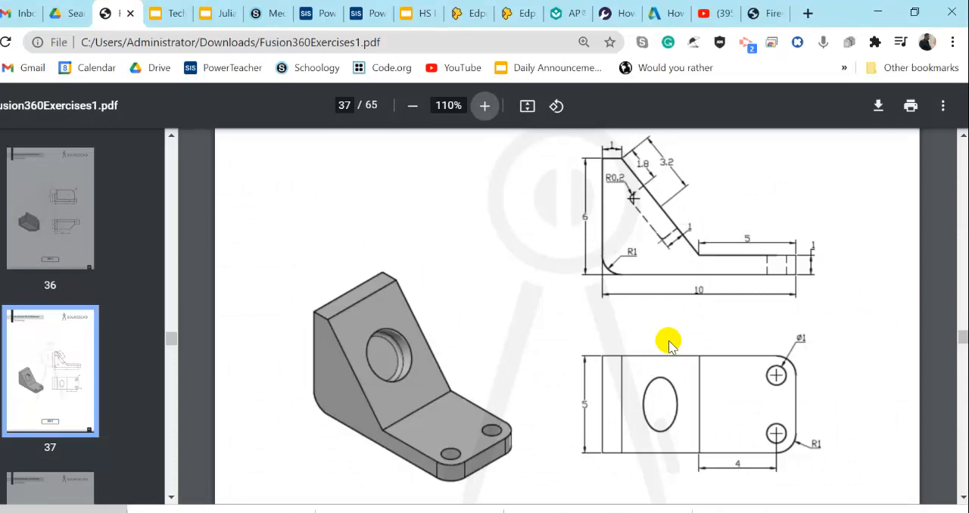
{"action": "key", "text": "alt+Tab"}
{"action": "left_click", "coordinate": [558, 349]}
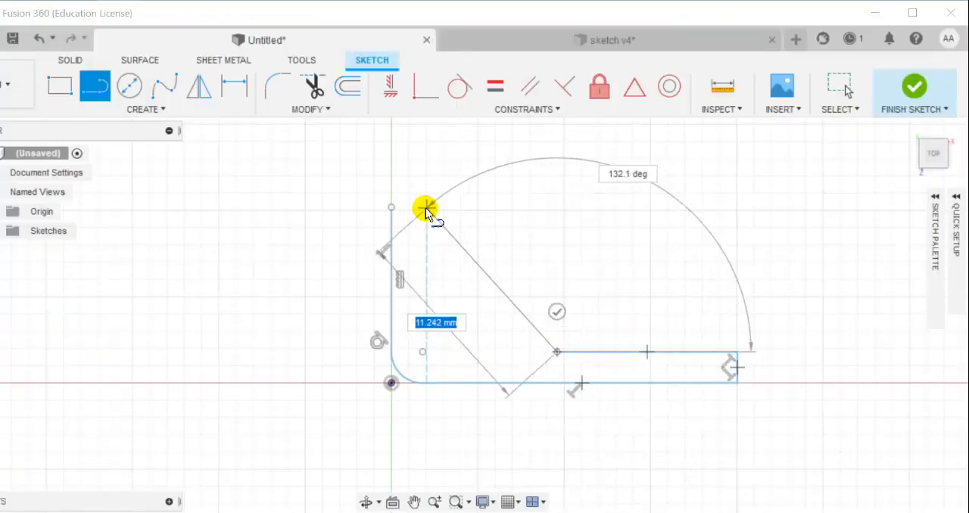
{"action": "left_click", "coordinate": [425, 209]}
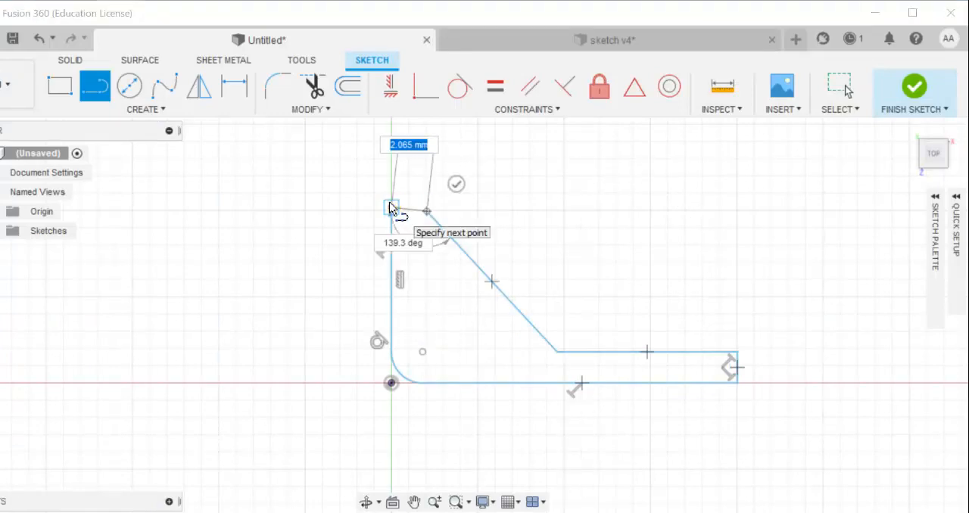
{"action": "left_click", "coordinate": [390, 207]}
Apply a Perpendicular constraint between the profile's short top edge and the tall vertical edge
{"action": "scroll", "coordinate": [417, 218], "scroll_direction": "up", "scroll_amount": 5}
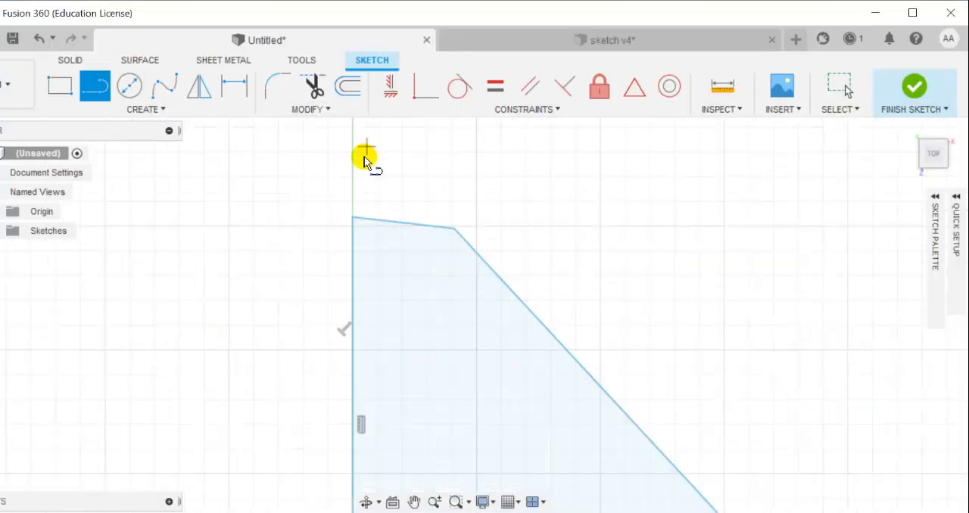
{"action": "scroll", "coordinate": [454, 242], "scroll_direction": "down", "scroll_amount": 4}
{"action": "scroll", "coordinate": [449, 240], "scroll_direction": "down", "scroll_amount": 2}
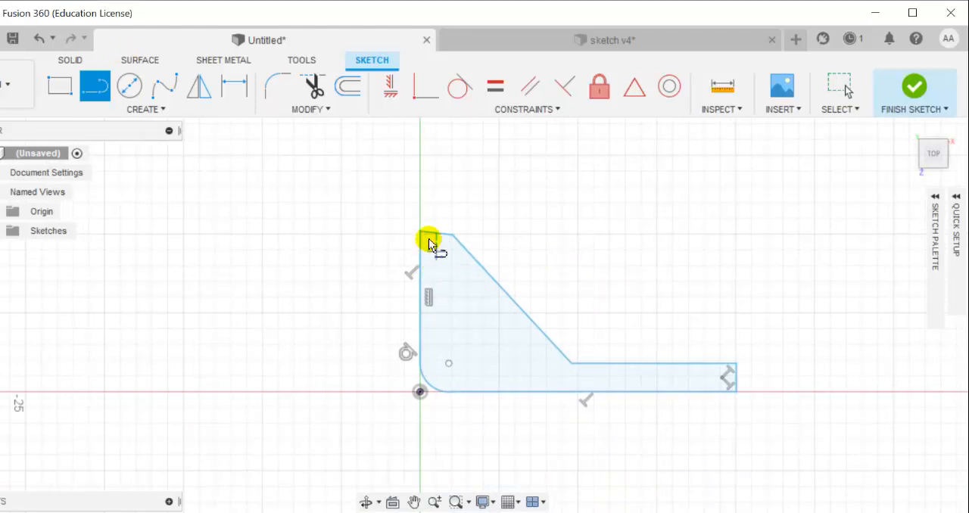
{"action": "scroll", "coordinate": [428, 231], "scroll_direction": "up", "scroll_amount": 4}
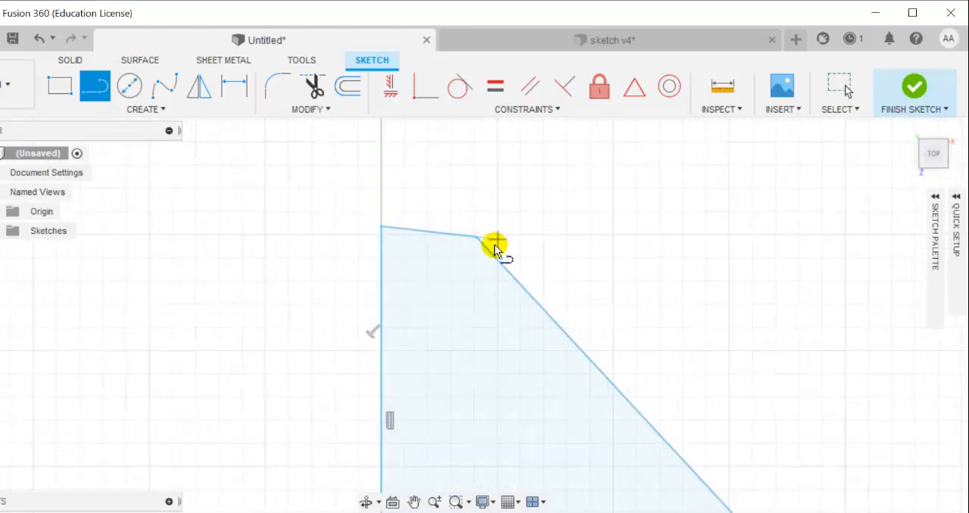
{"action": "scroll", "coordinate": [551, 258], "scroll_direction": "down", "scroll_amount": 3}
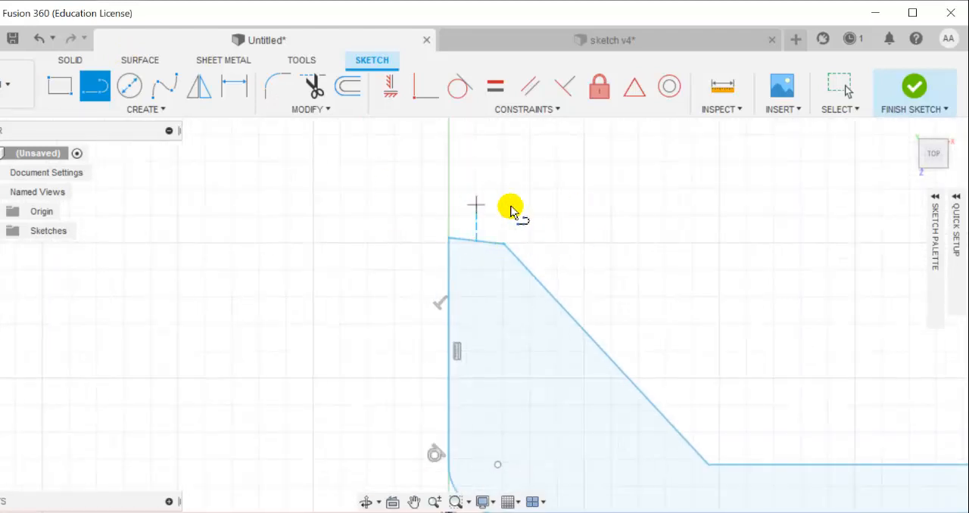
{"action": "left_click", "coordinate": [510, 240]}
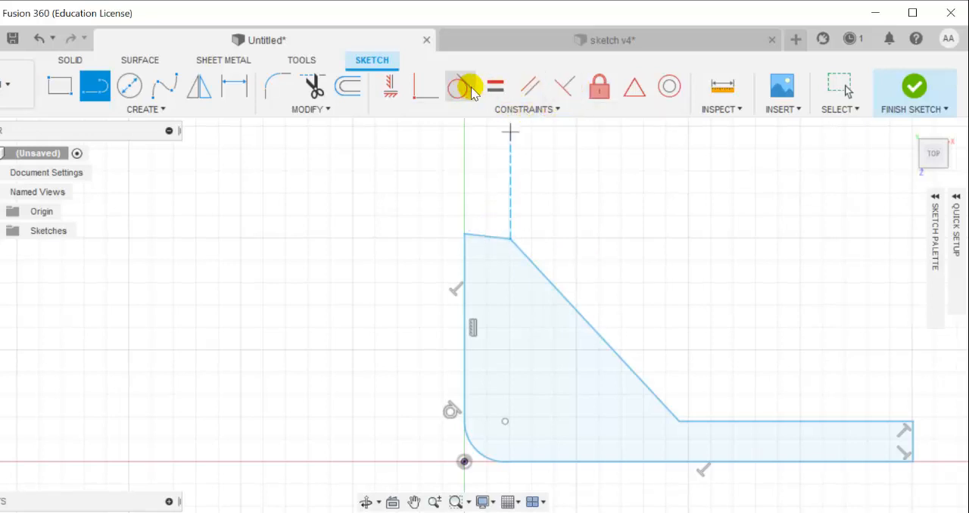
{"action": "left_click", "coordinate": [566, 88]}
{"action": "left_click", "coordinate": [476, 237]}
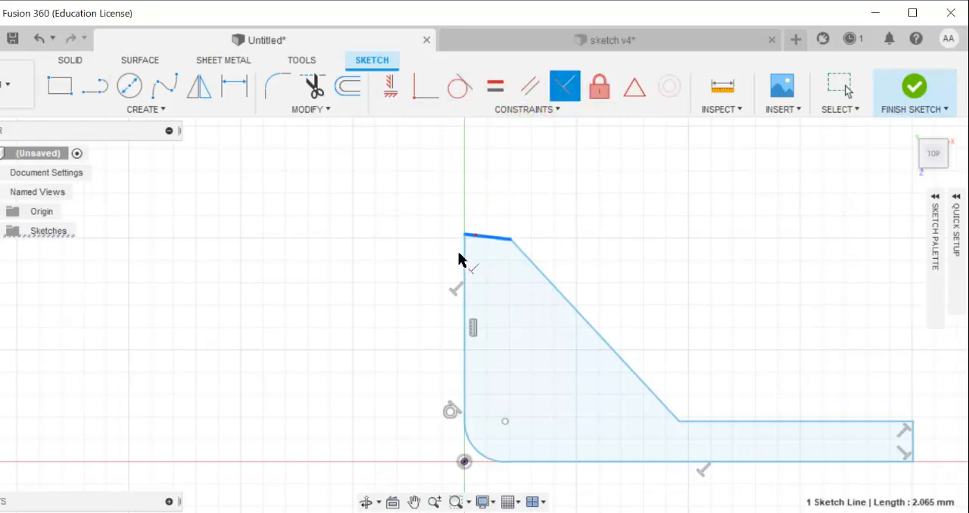
{"action": "left_click", "coordinate": [465, 254]}
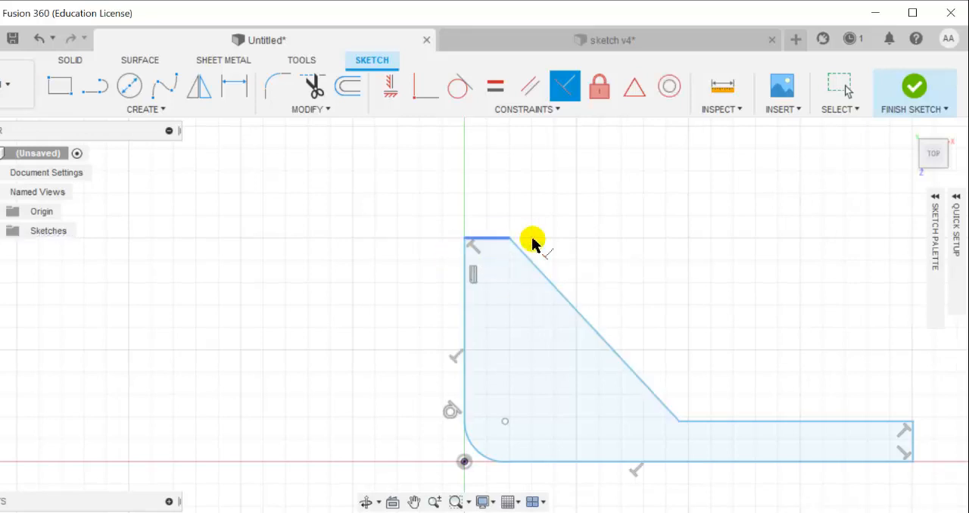
{"action": "key", "text": "Escape"}
Check the bracket's side-view dimensions in the Fusion360Exercises1.pdf drawing and return to the Fusion 360 sketch
{"action": "mouse_move", "coordinate": [691, 345]}
{"action": "middle_mouse_down"}
{"action": "mouse_move", "coordinate": [562, 302]}
{"action": "mouse_move", "coordinate": [507, 297]}
{"action": "middle_mouse_up"}
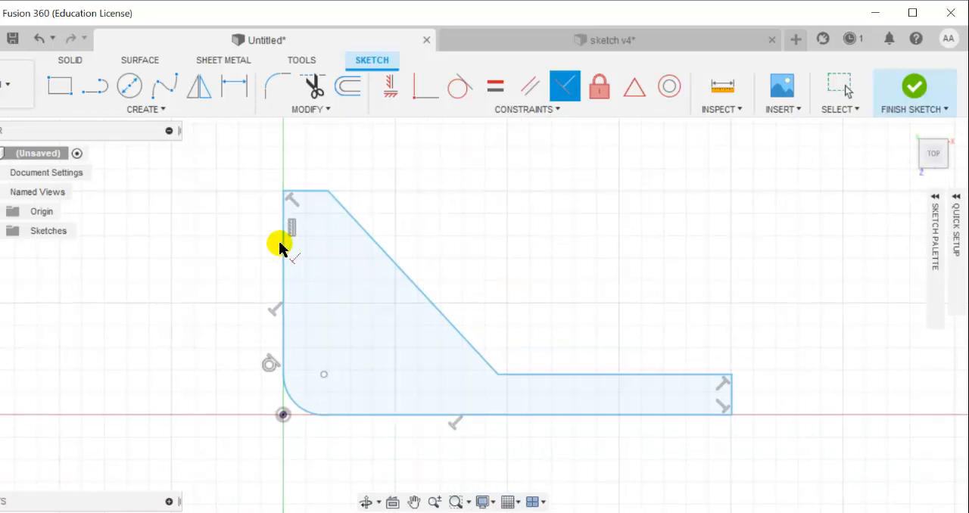
{"action": "key", "text": "F9"}
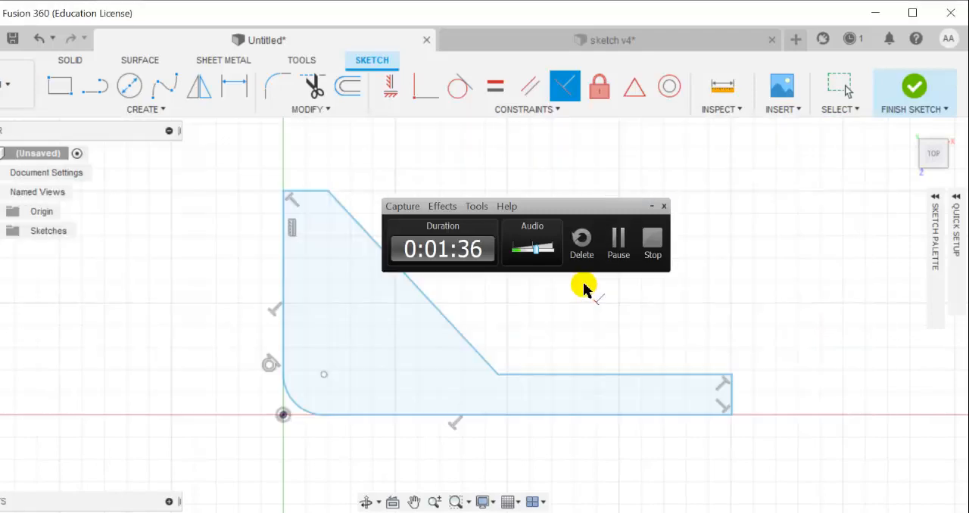
{"action": "key", "text": "alt+Tab"}
{"action": "key", "text": "Tab"}
{"action": "left_click", "coordinate": [652, 206]}
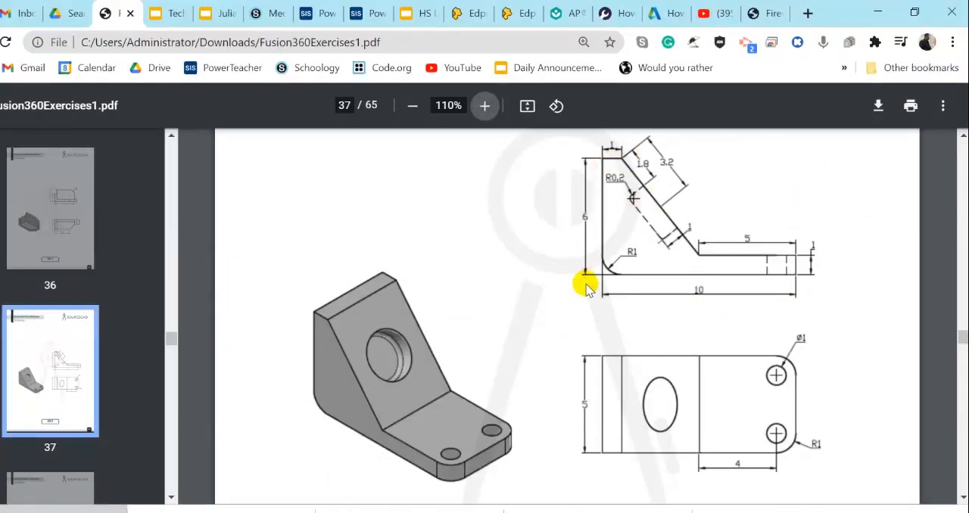
{"action": "key", "text": "F9"}
{"action": "key", "text": "alt+Tab"}
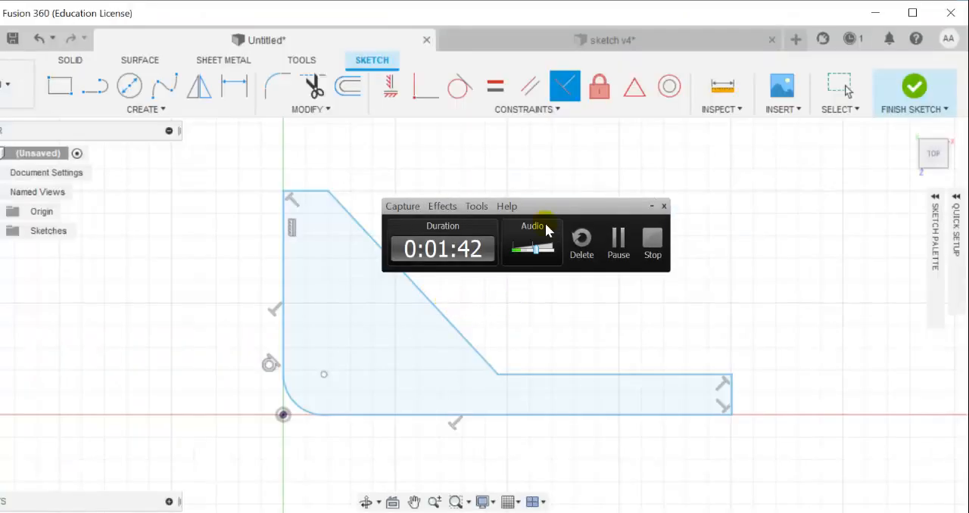
{"action": "left_click", "coordinate": [650, 206]}
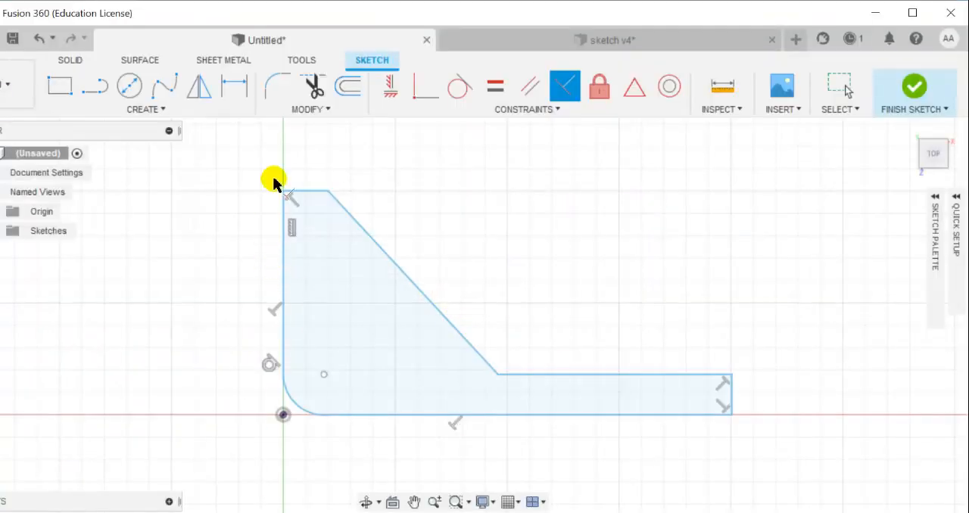
Dimension the straight vertical edge to 6 mm and the straight bottom edge to 10 mm
{"action": "key", "text": "d"}
{"action": "left_click", "coordinate": [283, 253]}
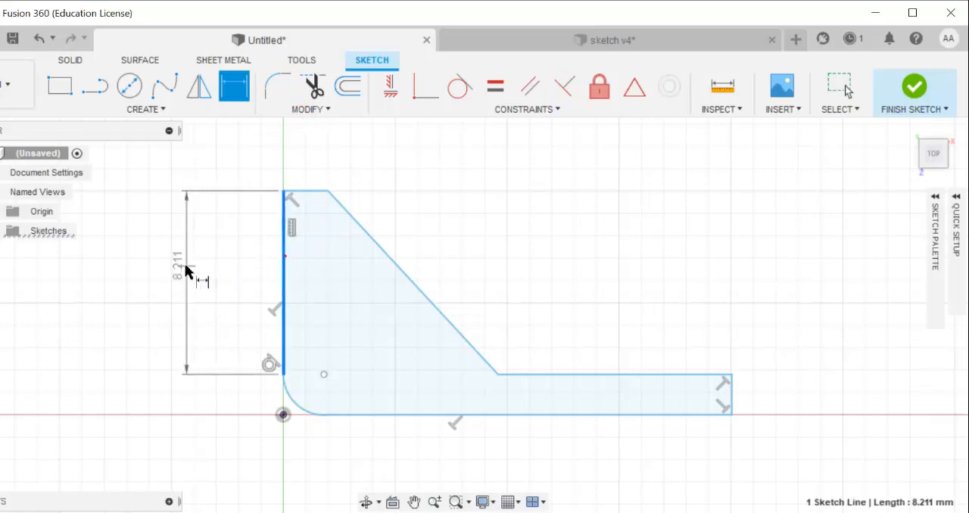
{"action": "left_click", "coordinate": [210, 278]}
{"action": "type", "text": "6"}
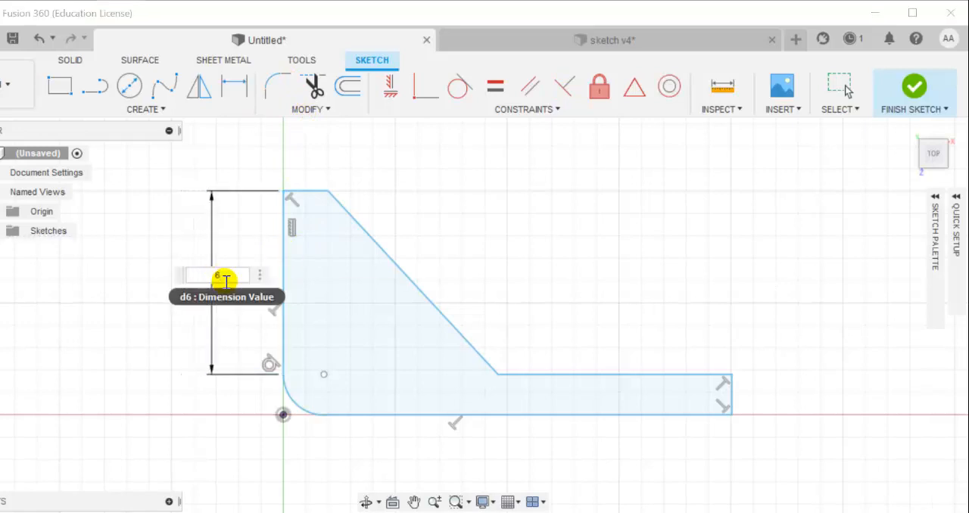
{"action": "key", "text": "Return"}
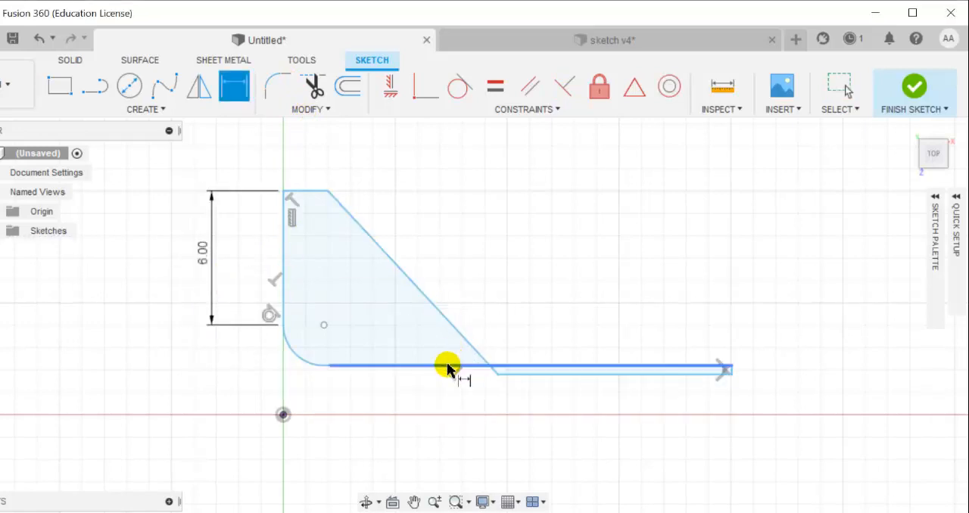
{"action": "left_click", "coordinate": [447, 367]}
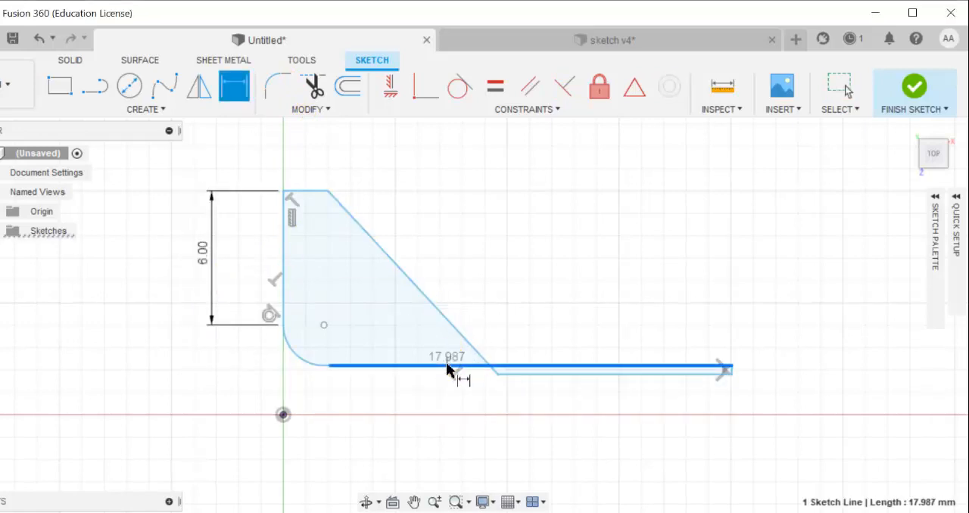
{"action": "left_click", "coordinate": [471, 395]}
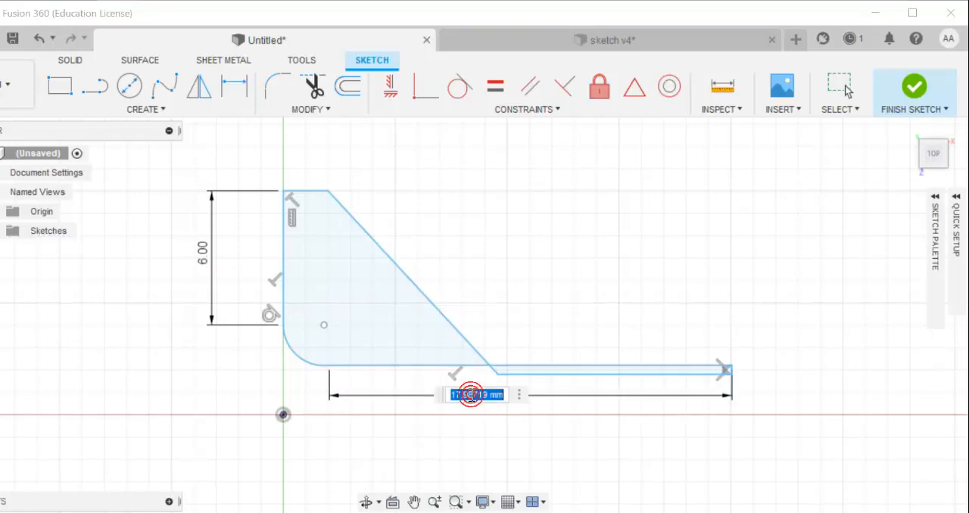
{"action": "key", "text": "Return"}
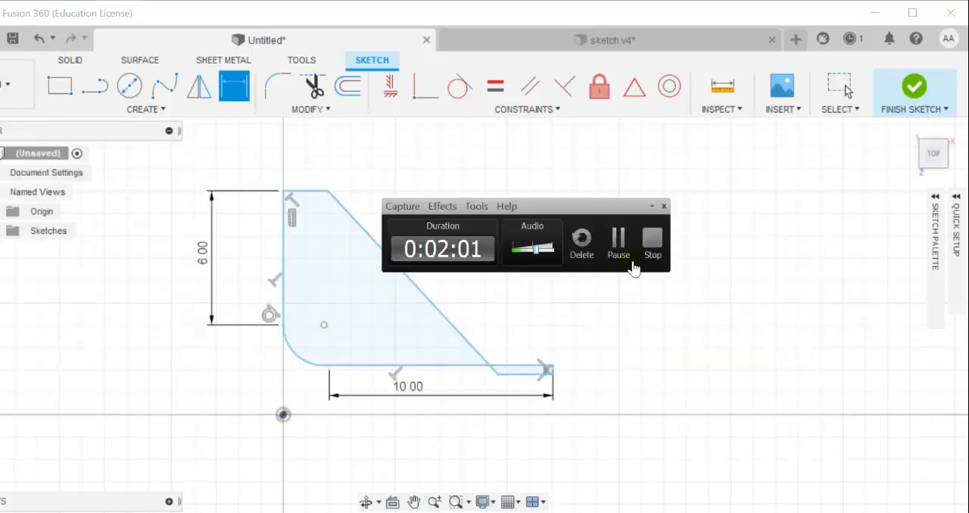
Move the horizontal ledge line of the foot 2 mm upward with Move/Copy
{"action": "left_click", "coordinate": [513, 374]}
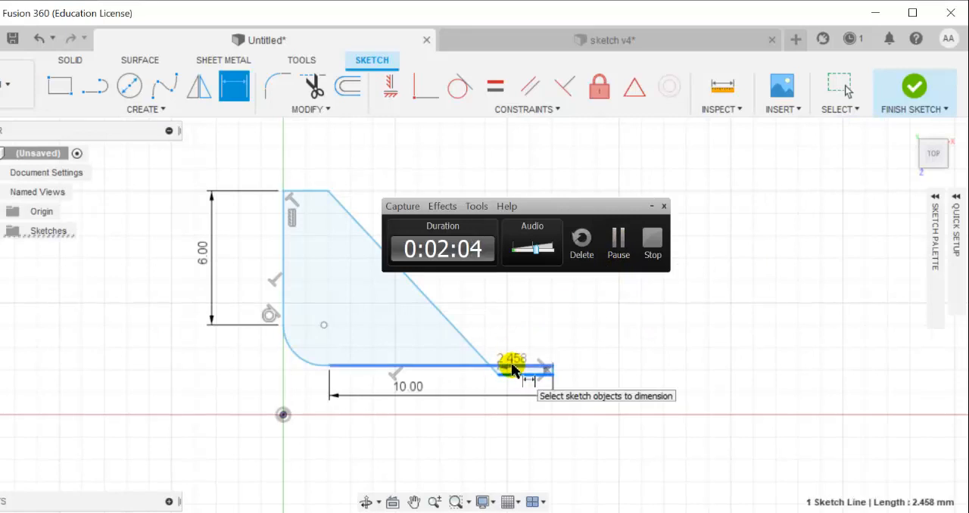
{"action": "key", "text": "Escape"}
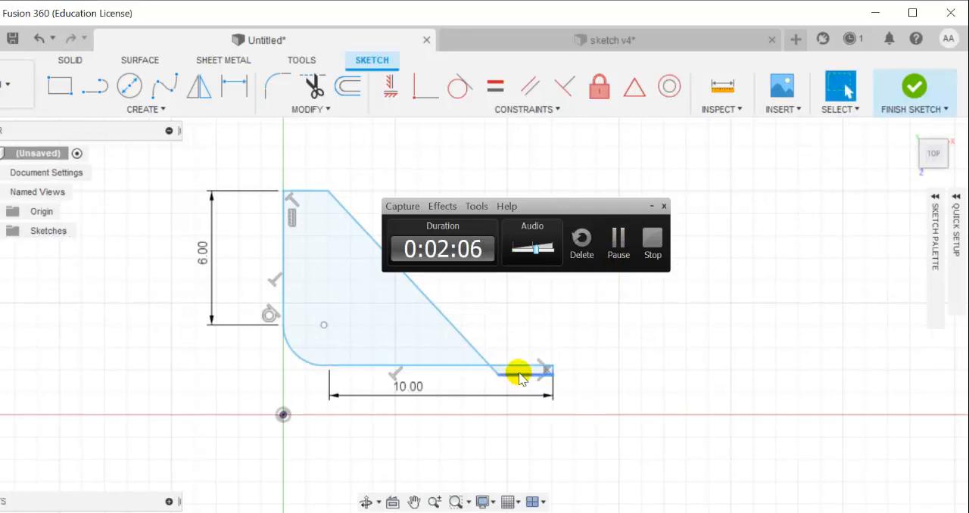
{"action": "key", "text": "m"}
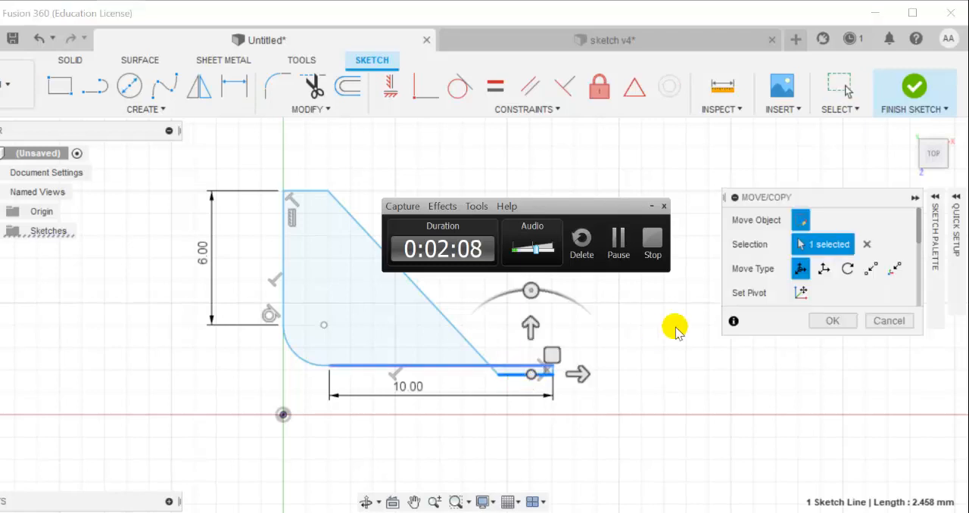
{"action": "left_click_drag", "start_coordinate": [531, 318], "coordinate": [533, 284]}
{"action": "left_click", "coordinate": [818, 324]}
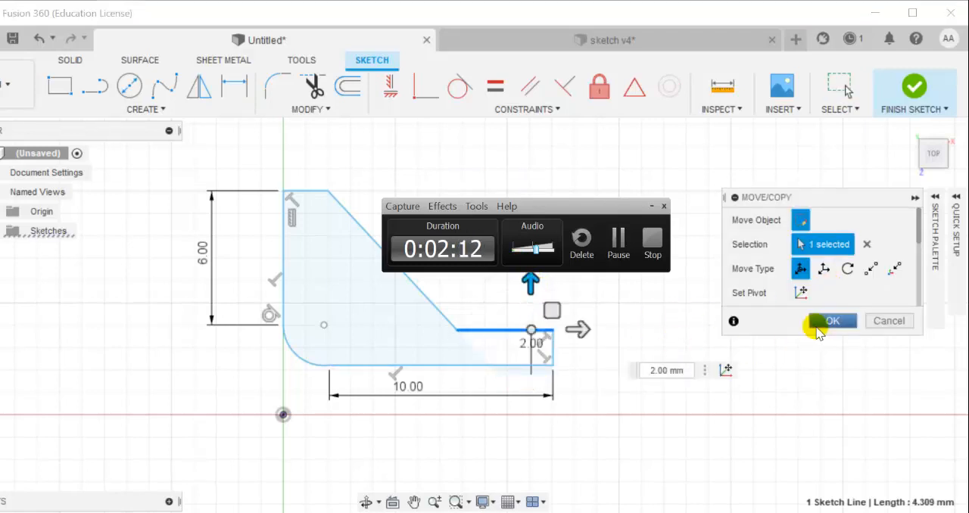
Check the foot's ledge length and thickness in the PDF drawing and return to the Fusion 360 sketch
{"action": "middle_click_drag", "start_coordinate": [632, 342], "coordinate": [703, 385]}
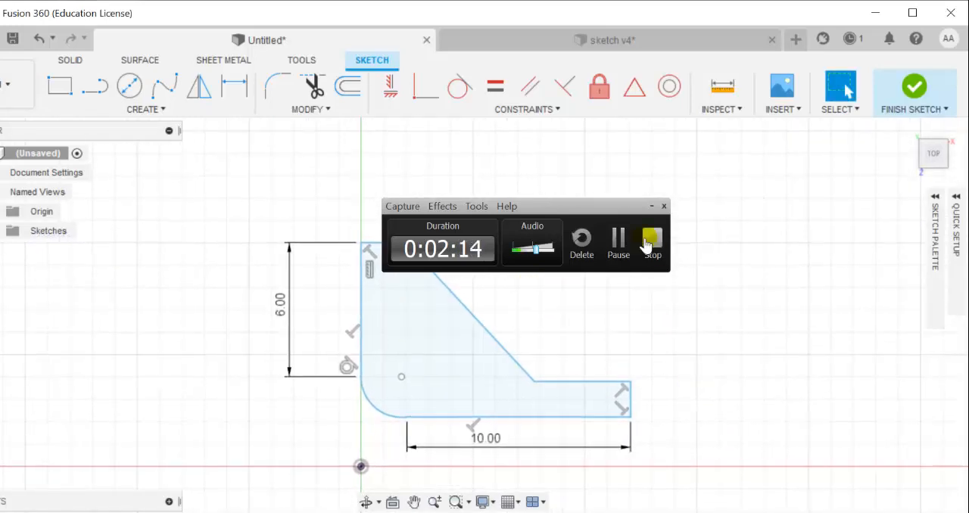
{"action": "left_click", "coordinate": [652, 209]}
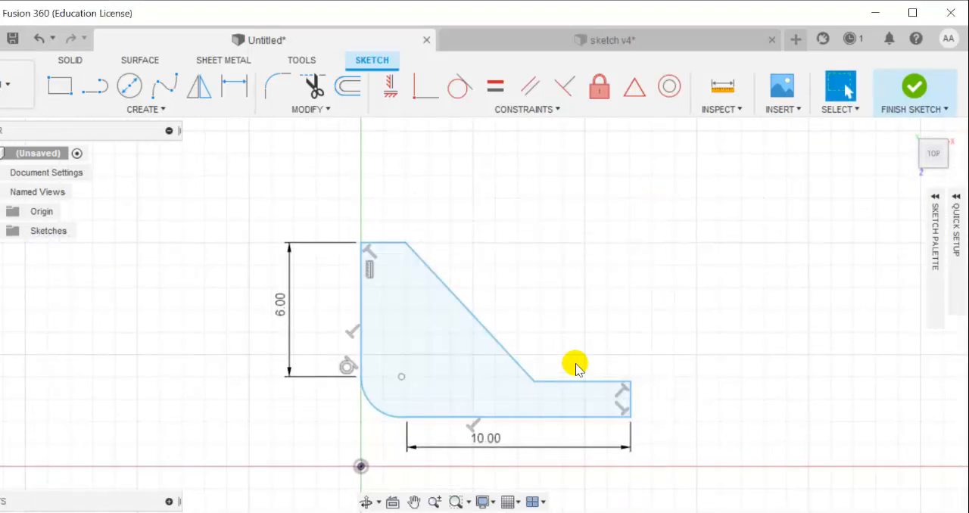
{"action": "key", "text": "alt+Tab"}
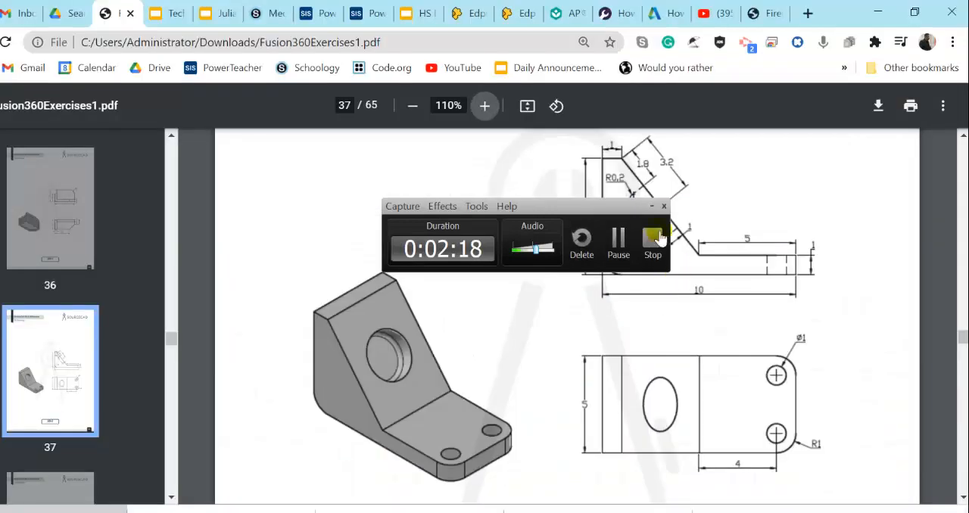
{"action": "left_click", "coordinate": [652, 206]}
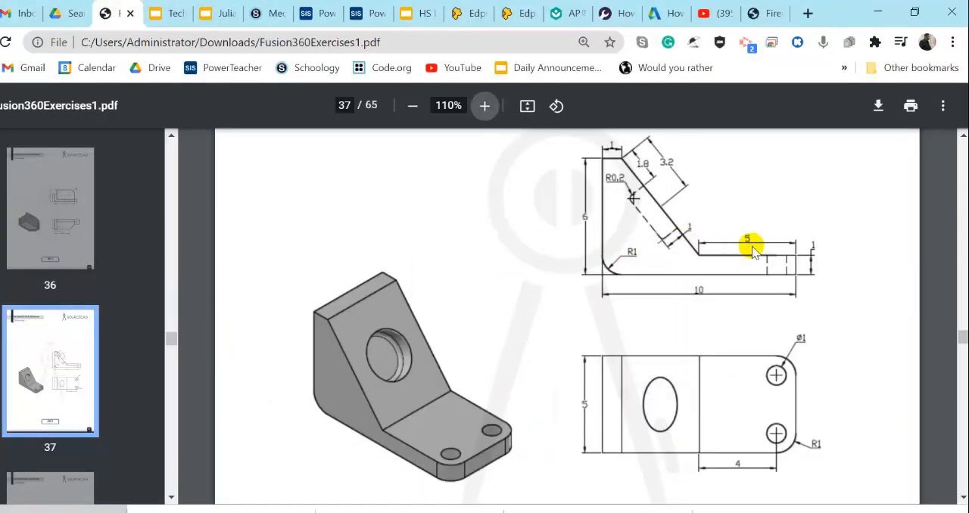
{"action": "key", "text": "alt+Tab"}
{"action": "key", "text": "alt+Tab"}
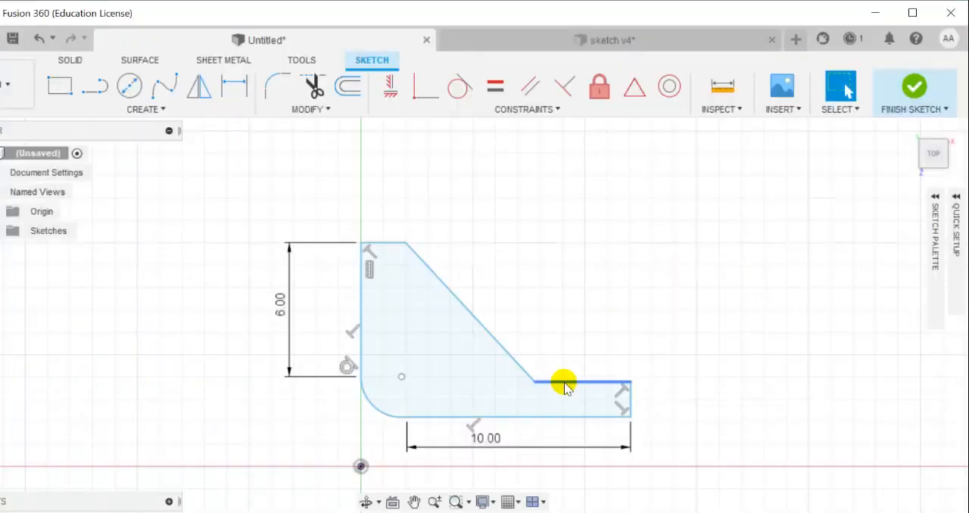
Dimension the horizontal ledge line on top of the foot to 5 mm
{"action": "key", "text": "d"}
{"action": "left_click", "coordinate": [570, 382]}
{"action": "left_click", "coordinate": [579, 352]}
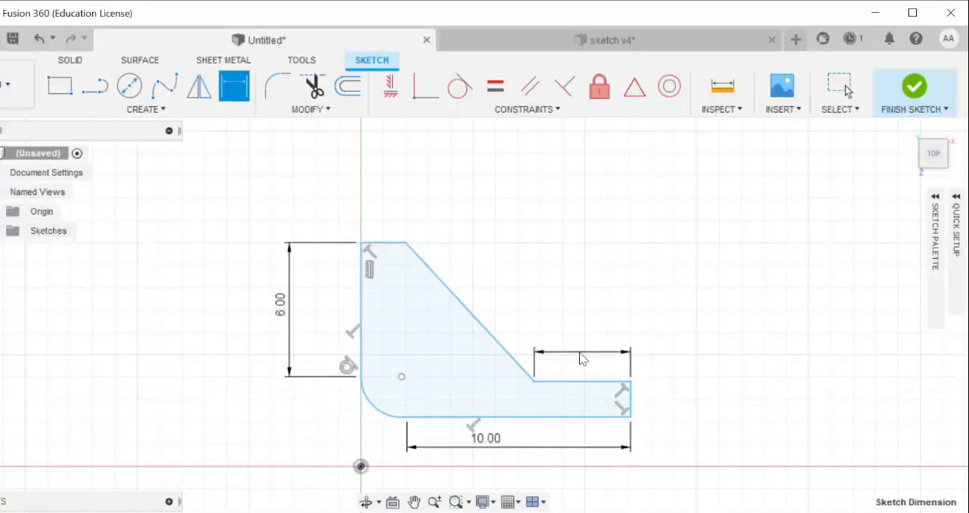
{"action": "type", "text": "5"}
{"action": "key", "text": "Return"}
Check the corner radius in the PDF drawing and dimension the sketch's rounded corner arc to a 1 mm radius
{"action": "key", "text": "alt+Tab"}
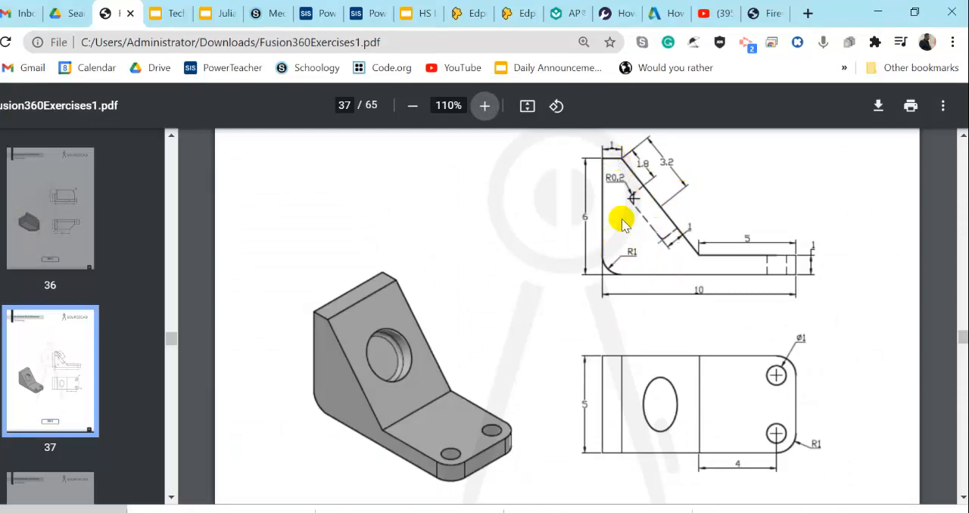
{"action": "key", "text": "alt+Tab"}
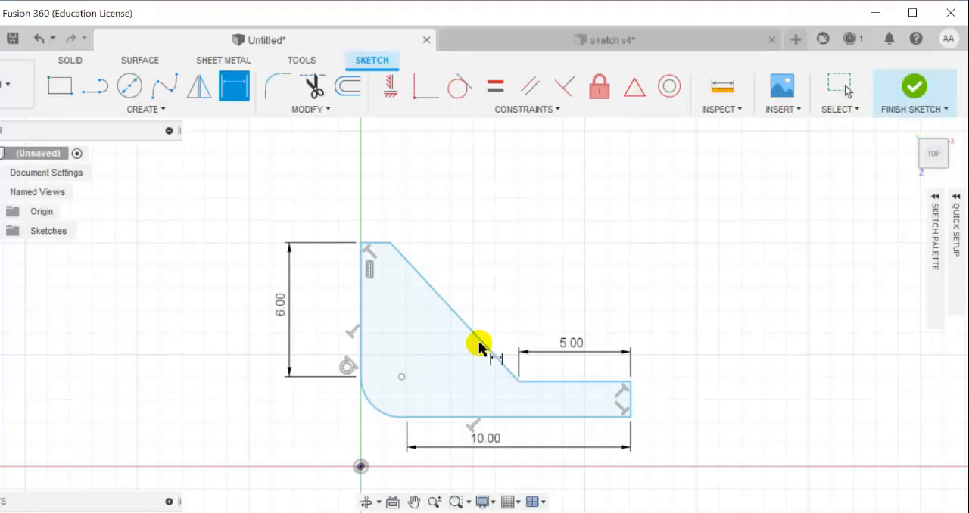
{"action": "left_click", "coordinate": [384, 415]}
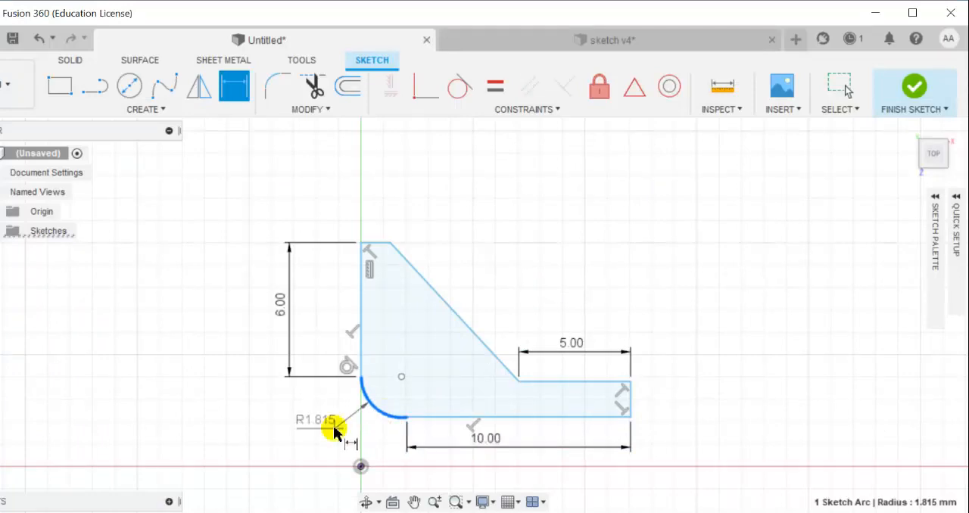
{"action": "key", "text": "alt+Tab"}
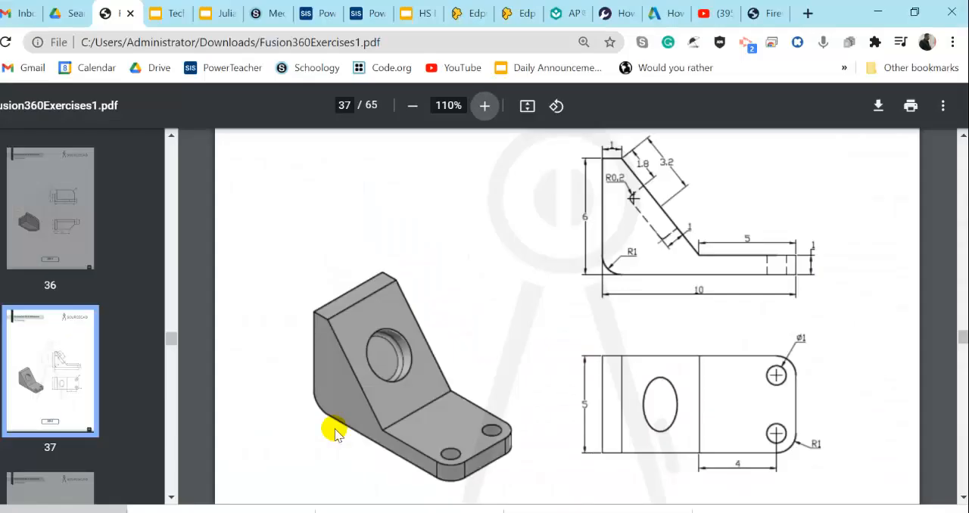
{"action": "key", "text": "alt+Tab"}
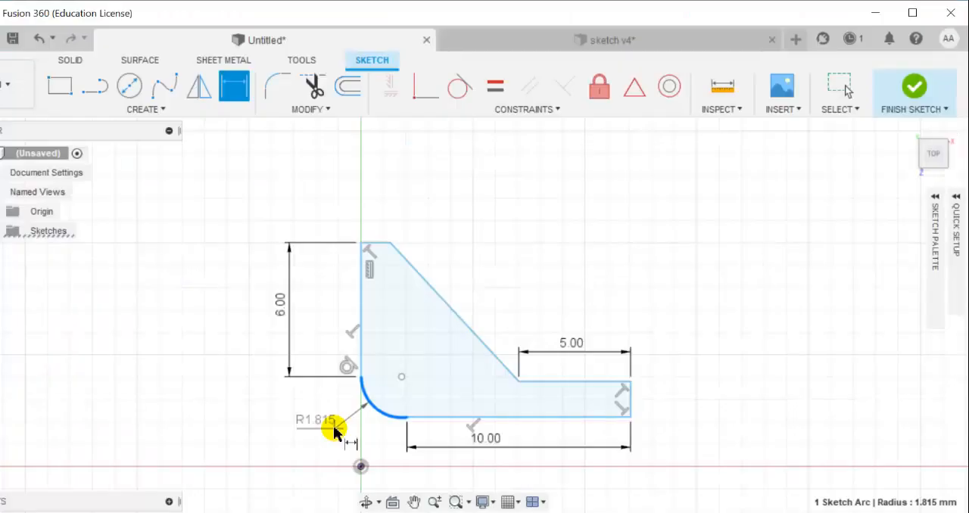
{"action": "left_click", "coordinate": [345, 426]}
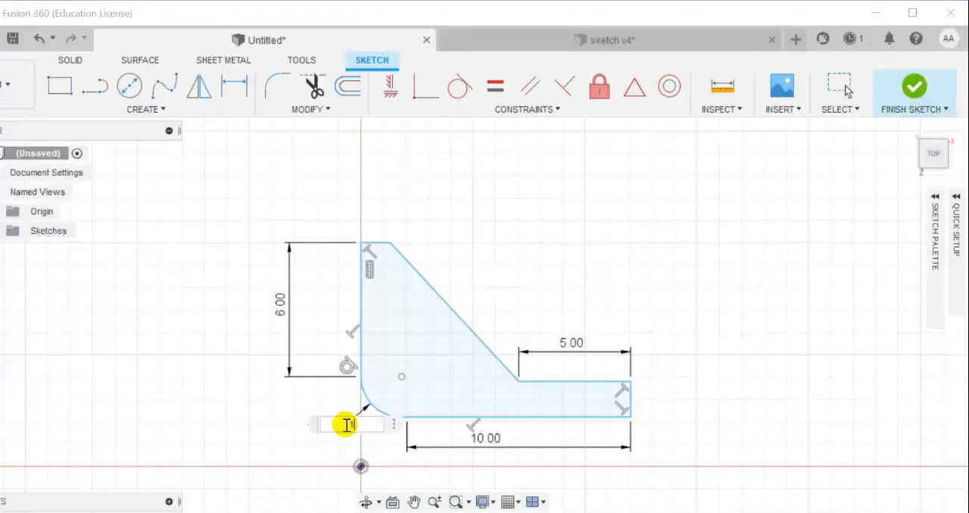
{"action": "type", "text": "1"}
{"action": "key", "text": "Return"}
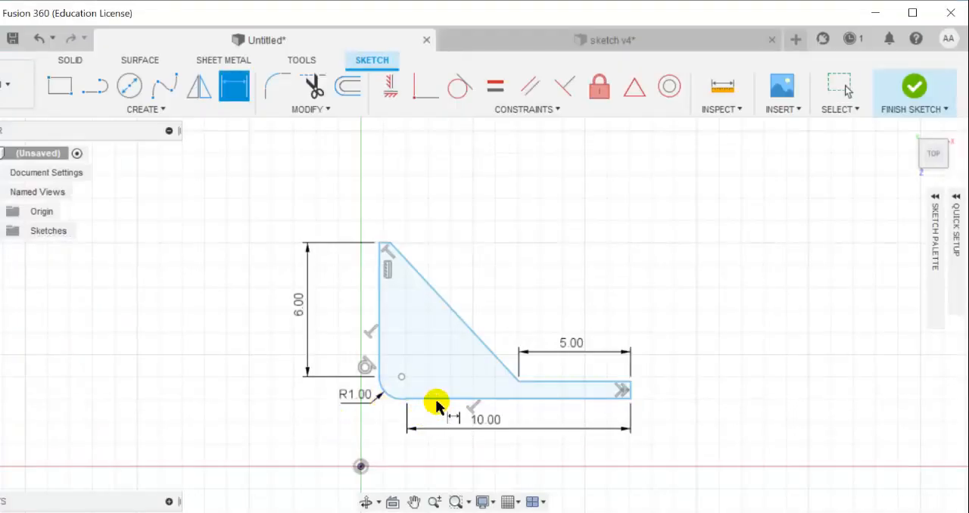
Apply a tangent constraint between the bottom line and the rounded corner arc
{"action": "scroll", "coordinate": [433, 400], "scroll_direction": "up", "scroll_amount": 1}
{"action": "scroll", "coordinate": [432, 397], "scroll_direction": "up", "scroll_amount": 1}
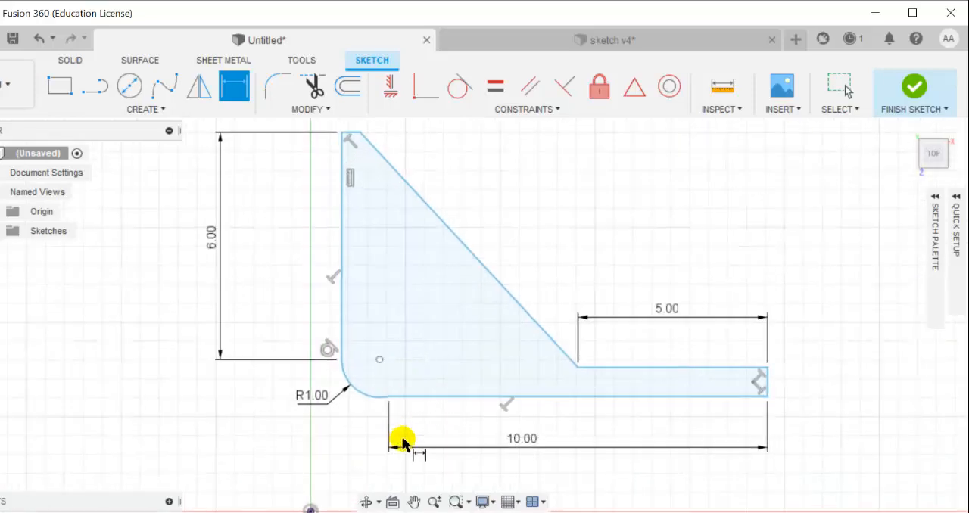
{"action": "scroll", "coordinate": [450, 316], "scroll_direction": "down", "scroll_amount": 1}
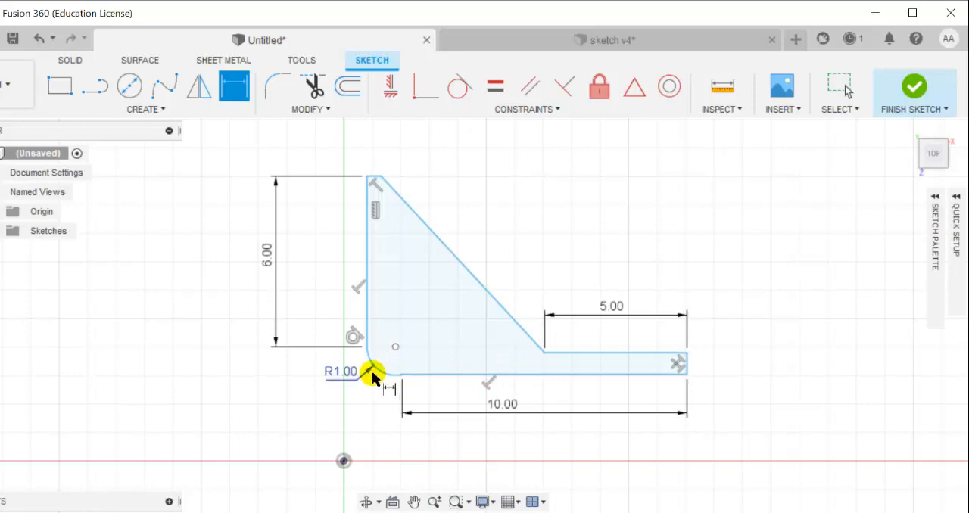
{"action": "scroll", "coordinate": [376, 382], "scroll_direction": "up", "scroll_amount": 1}
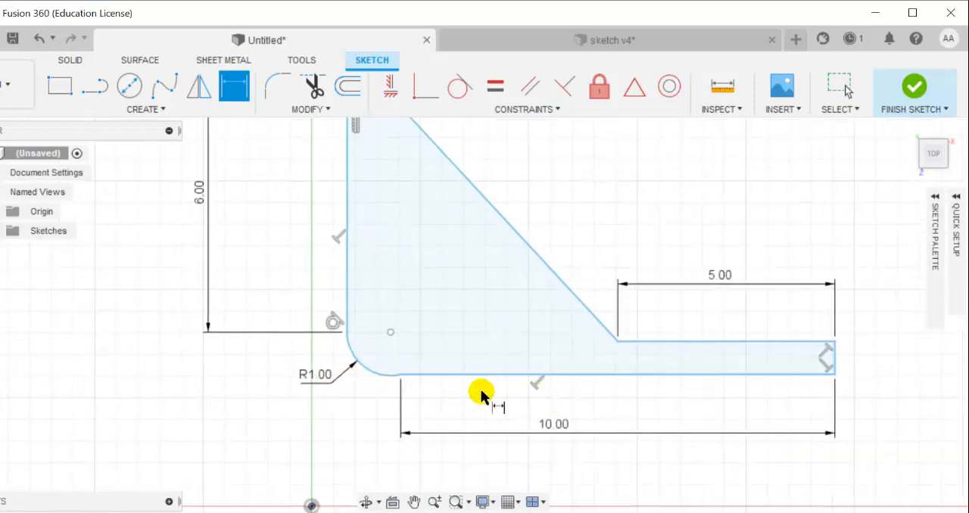
{"action": "scroll", "coordinate": [396, 378], "scroll_direction": "up", "scroll_amount": 3}
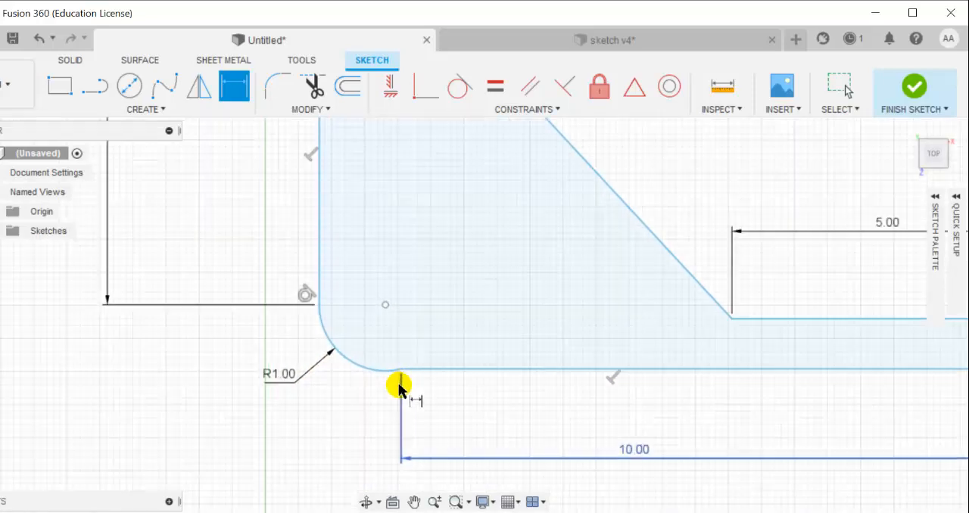
{"action": "scroll", "coordinate": [396, 359], "scroll_direction": "down", "scroll_amount": 3}
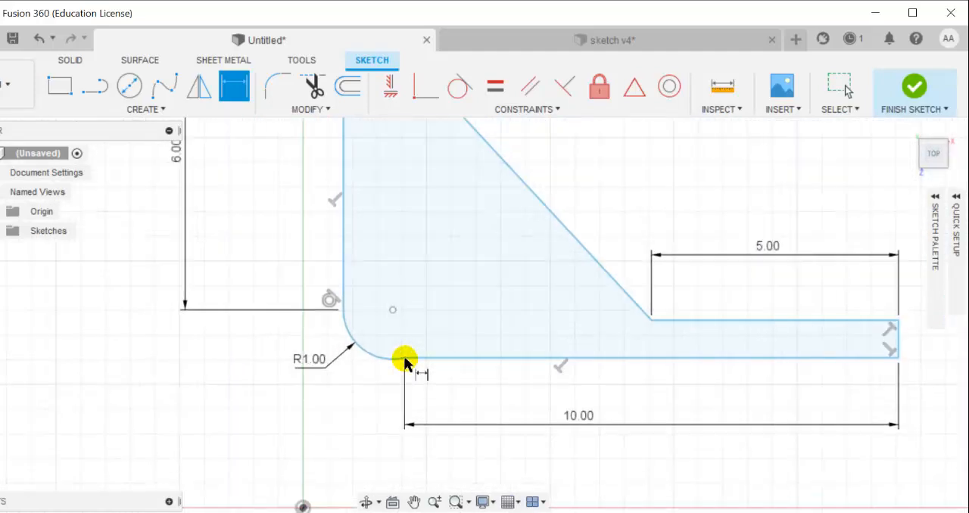
{"action": "left_click", "coordinate": [469, 98]}
{"action": "left_click", "coordinate": [460, 358]}
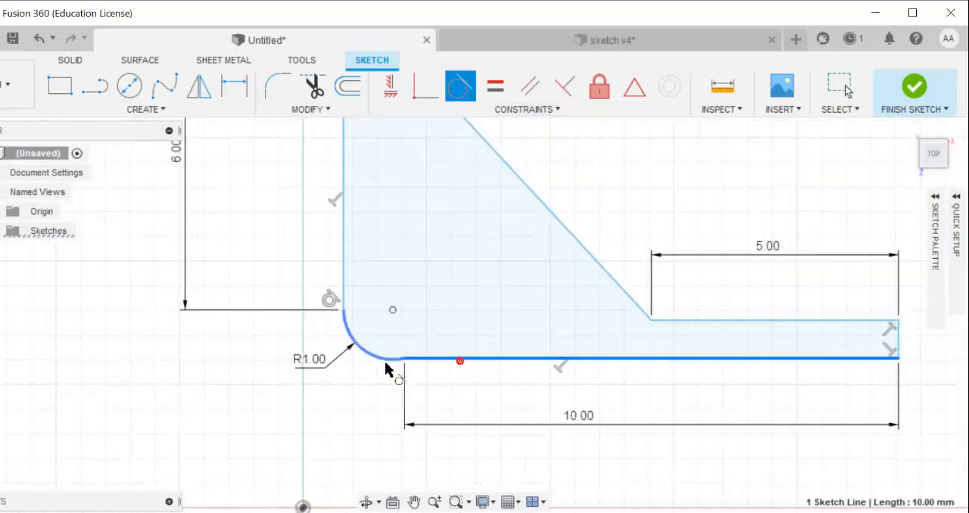
{"action": "left_click", "coordinate": [387, 360]}
{"action": "scroll", "coordinate": [501, 382], "scroll_direction": "up", "scroll_amount": 2}
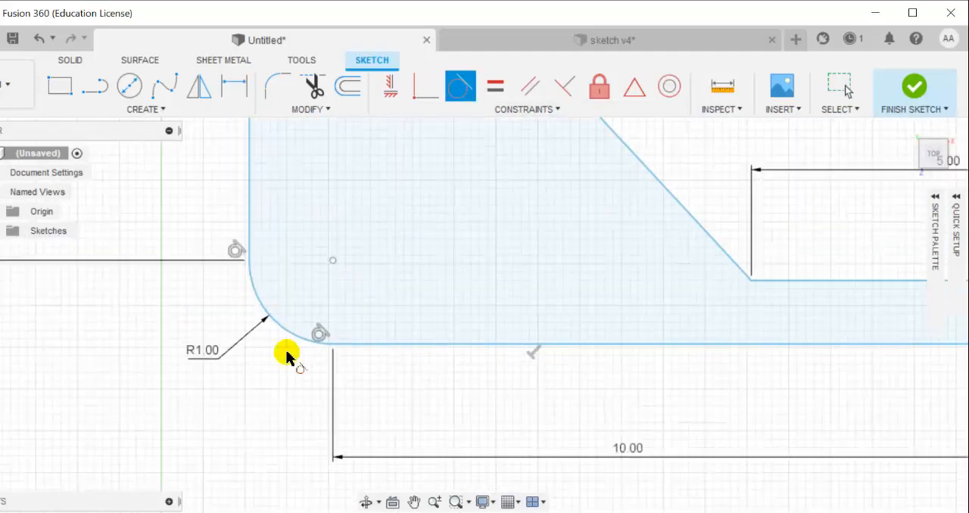
{"action": "scroll", "coordinate": [508, 371], "scroll_direction": "down", "scroll_amount": 1}
{"action": "scroll", "coordinate": [605, 353], "scroll_direction": "down", "scroll_amount": 2}
Check the foot's thickness in the PDF drawing and dimension the short vertical end edge of the foot to 1 mm
{"action": "key", "text": "alt+Tab"}
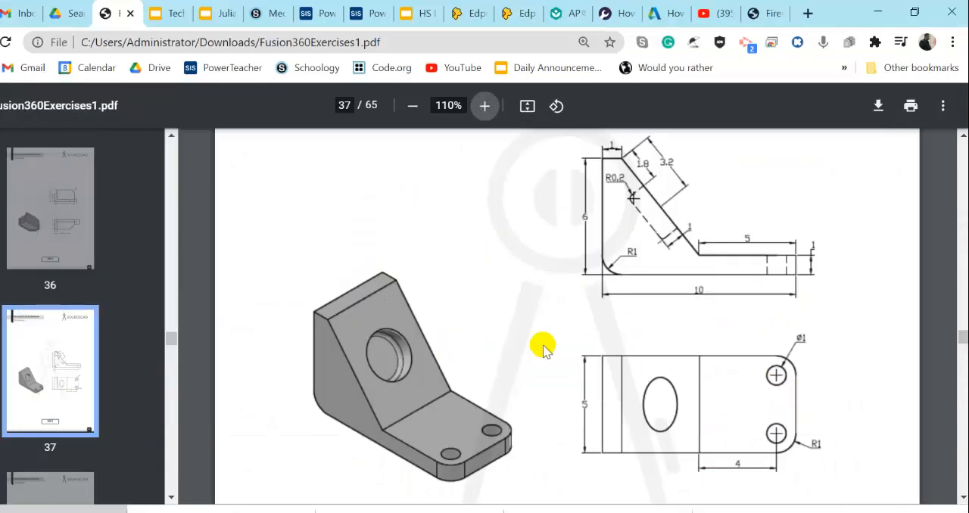
{"action": "key", "text": "alt+Tab"}
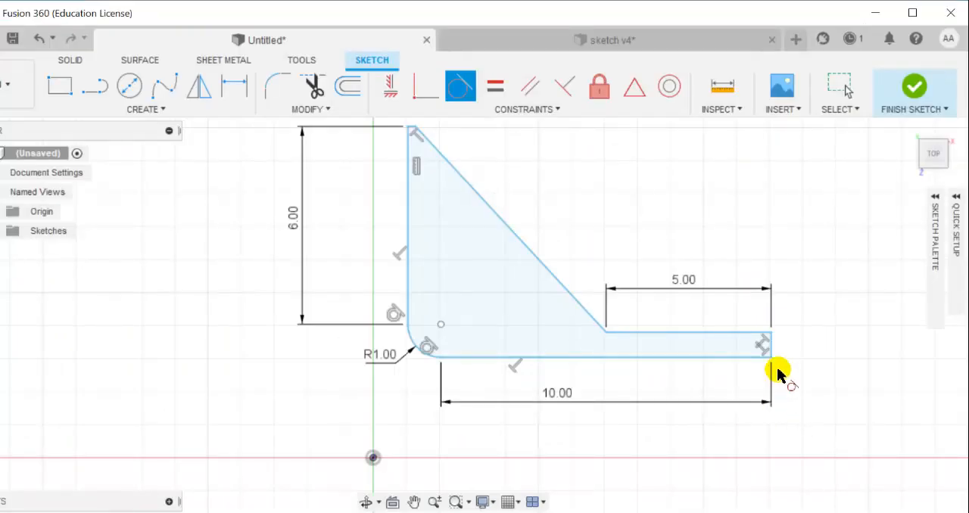
{"action": "left_click", "coordinate": [769, 342]}
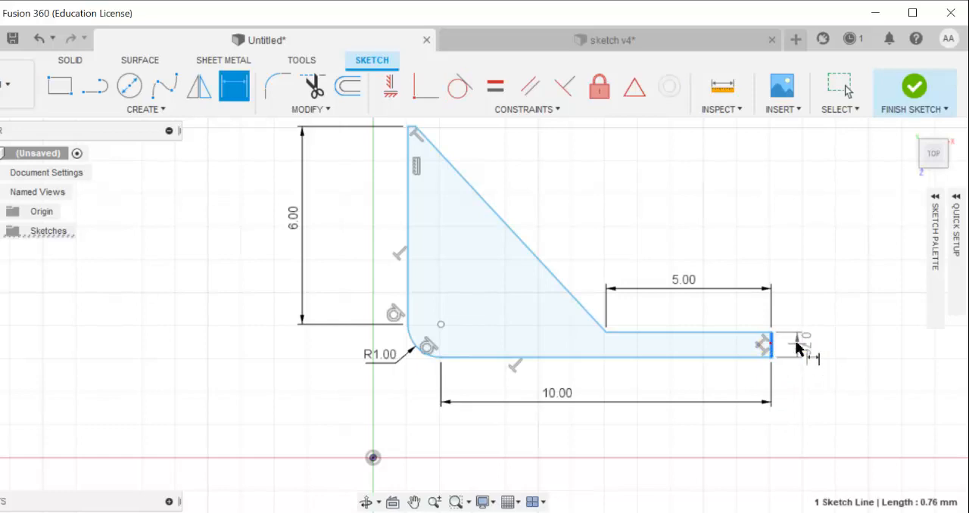
{"action": "key", "text": "d"}
{"action": "left_click", "coordinate": [801, 343]}
{"action": "type", "text": "1"}
{"action": "key", "text": "Return"}
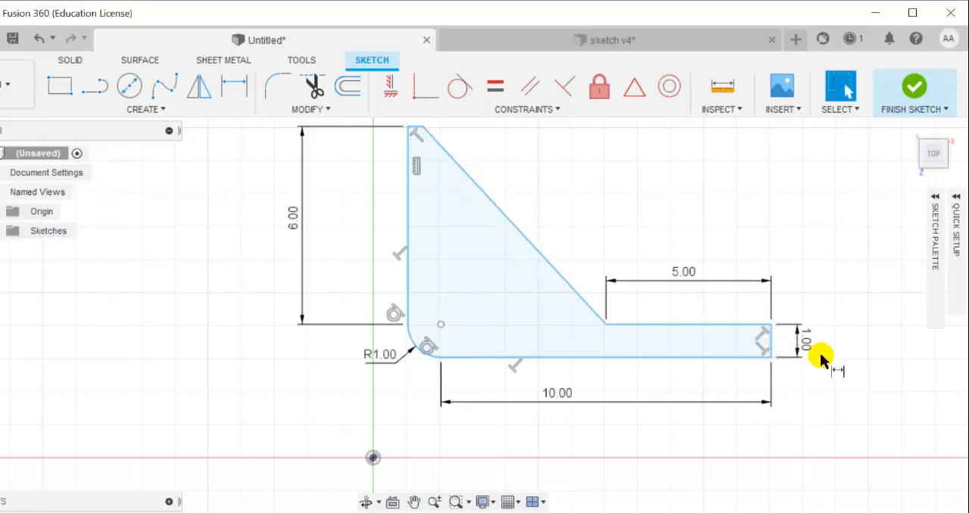
Check the upper edge's width in the PDF drawing and dimension the short horizontal edge atop the profile to 1 mm
{"action": "key", "text": "alt+Tab"}
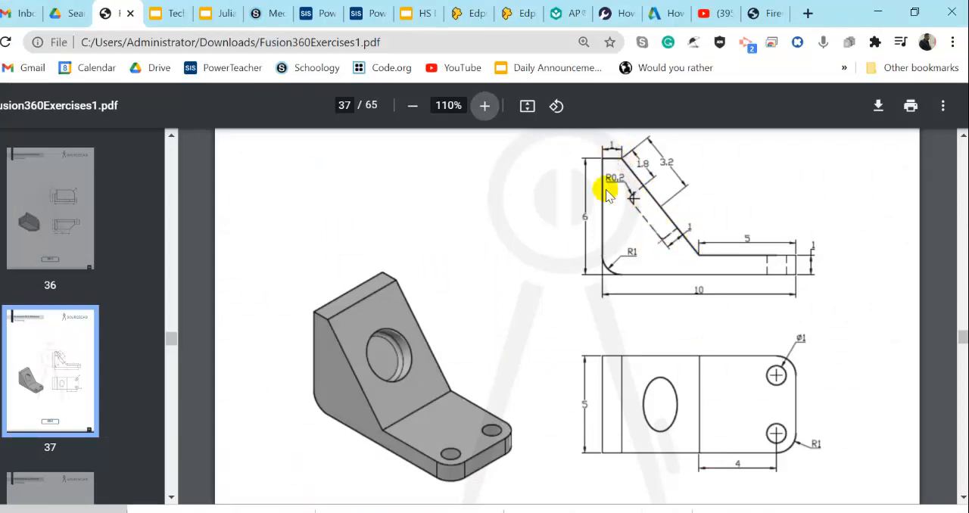
{"action": "scroll", "coordinate": [609, 193], "scroll_direction": "up", "scroll_amount": 2}
{"action": "key", "text": "alt+Tab"}
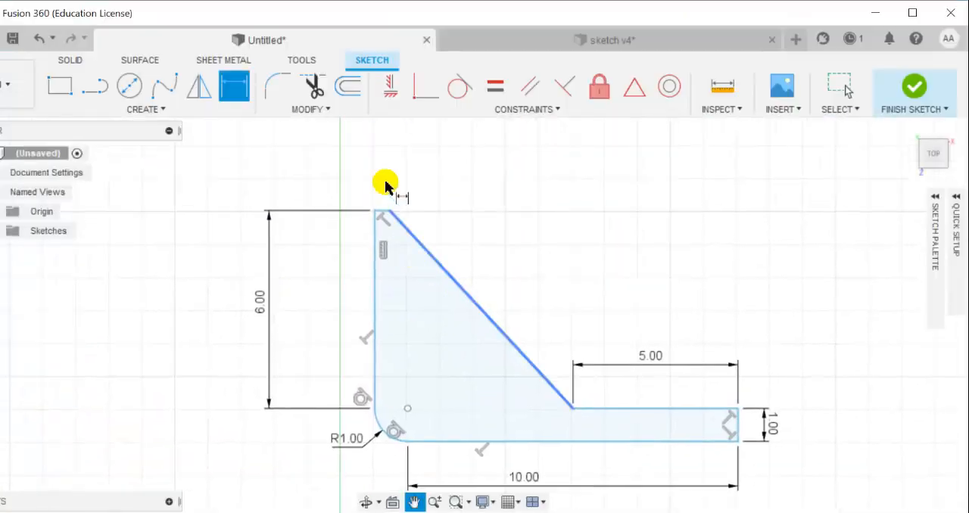
{"action": "middle_click_drag", "start_coordinate": [388, 314], "coordinate": [378, 278]}
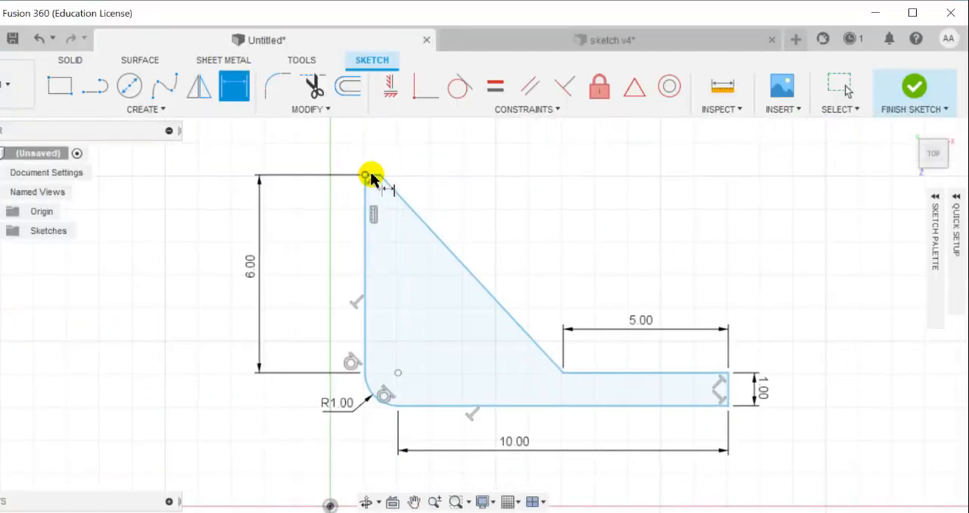
{"action": "left_click", "coordinate": [368, 176]}
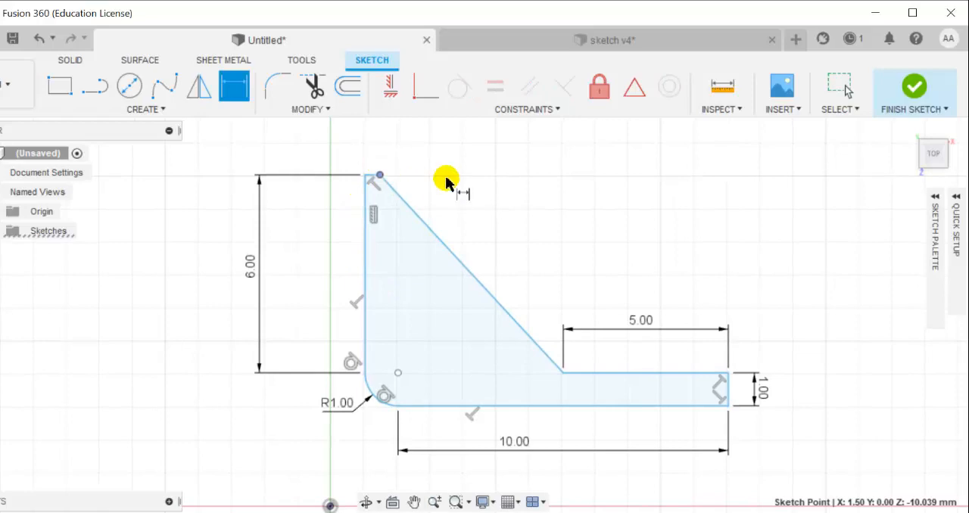
{"action": "key", "text": "Escape"}
{"action": "scroll", "coordinate": [371, 178], "scroll_direction": "up", "scroll_amount": 5}
{"action": "left_click", "coordinate": [387, 185]}
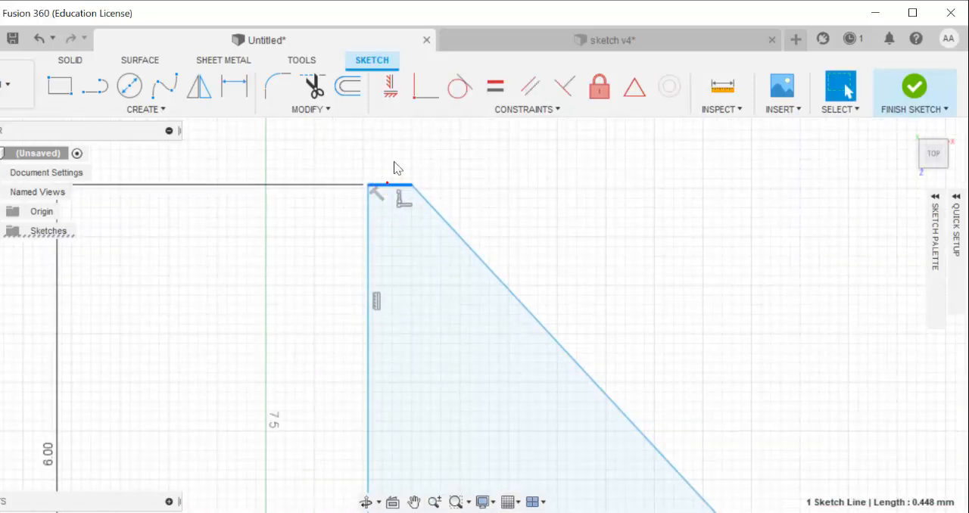
{"action": "scroll", "coordinate": [389, 171], "scroll_direction": "down", "scroll_amount": 6}
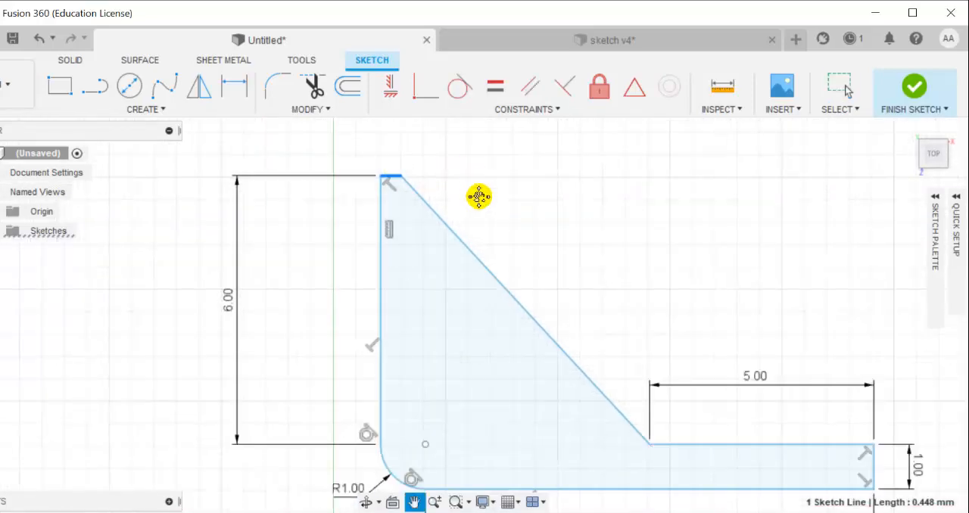
{"action": "scroll", "coordinate": [368, 189], "scroll_direction": "up", "scroll_amount": 4}
{"action": "key", "text": "d"}
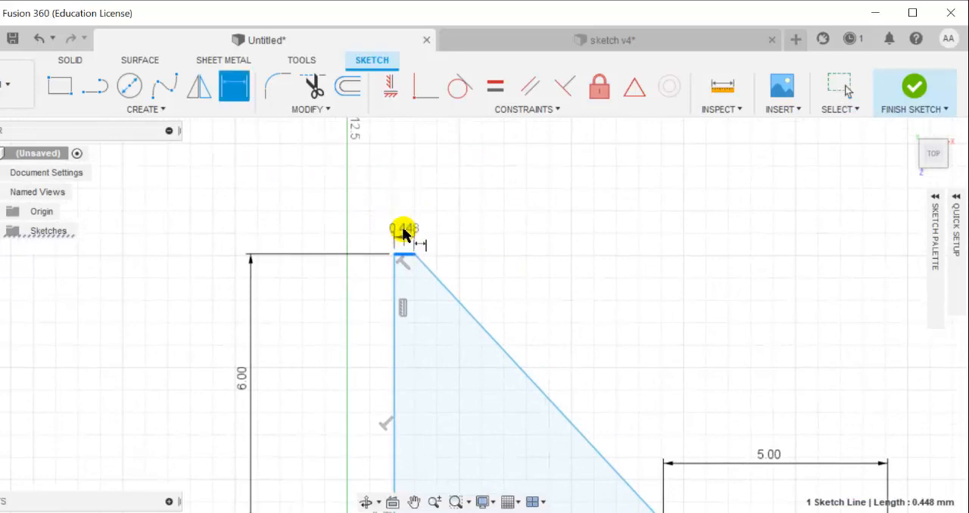
{"action": "left_click", "coordinate": [404, 226]}
{"action": "key", "text": "d"}
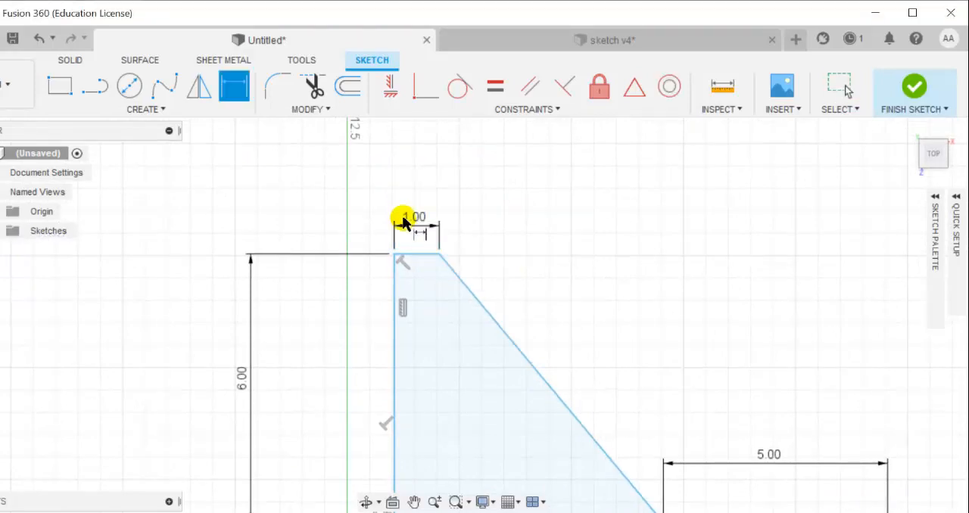
{"action": "scroll", "coordinate": [403, 219], "scroll_direction": "up", "scroll_amount": 3}
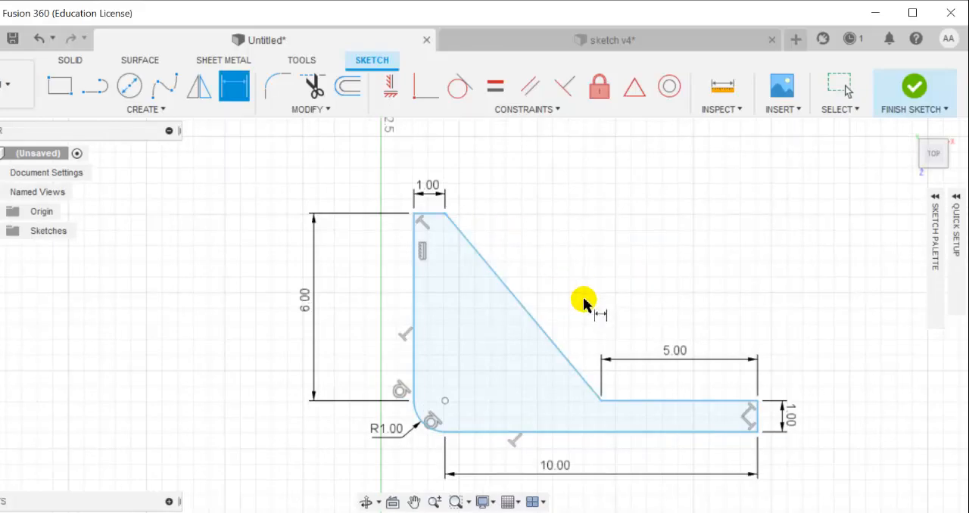
Examine the hole positions, rounded corners and bracket width in the PDF drawing's two views, then return to the Fusion 360 sketch
{"action": "key", "text": "alt+Tab"}
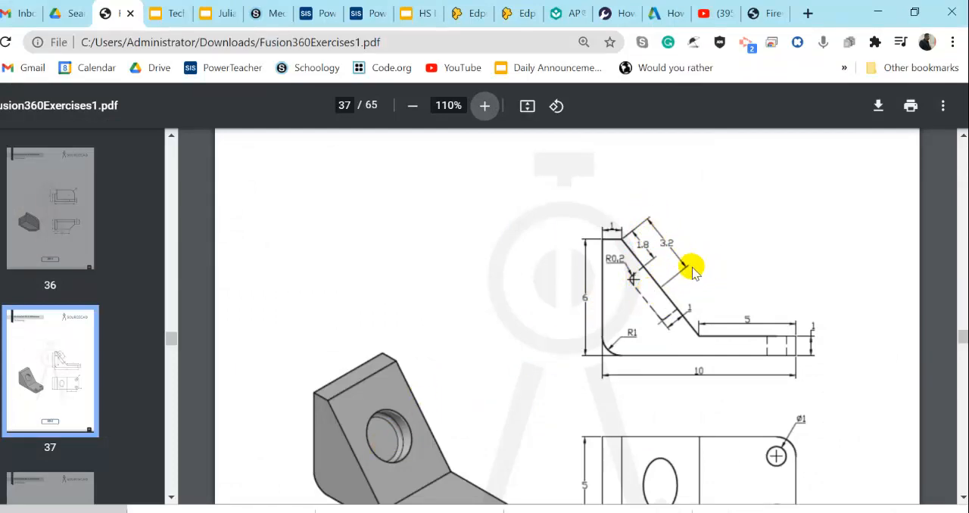
{"action": "scroll", "coordinate": [614, 340], "scroll_direction": "down", "scroll_amount": 3}
{"action": "scroll", "coordinate": [620, 329], "scroll_direction": "up", "scroll_amount": 3}
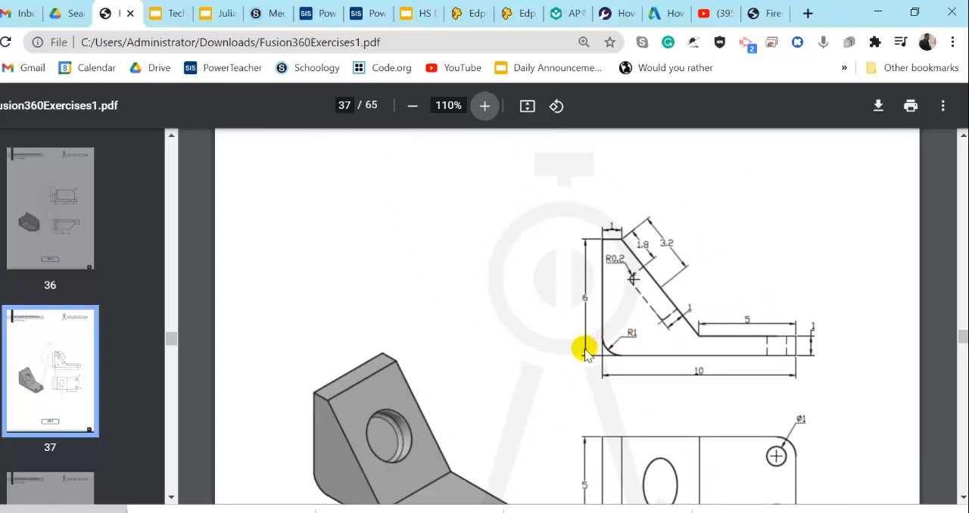
{"action": "scroll", "coordinate": [734, 340], "scroll_direction": "down", "scroll_amount": 2}
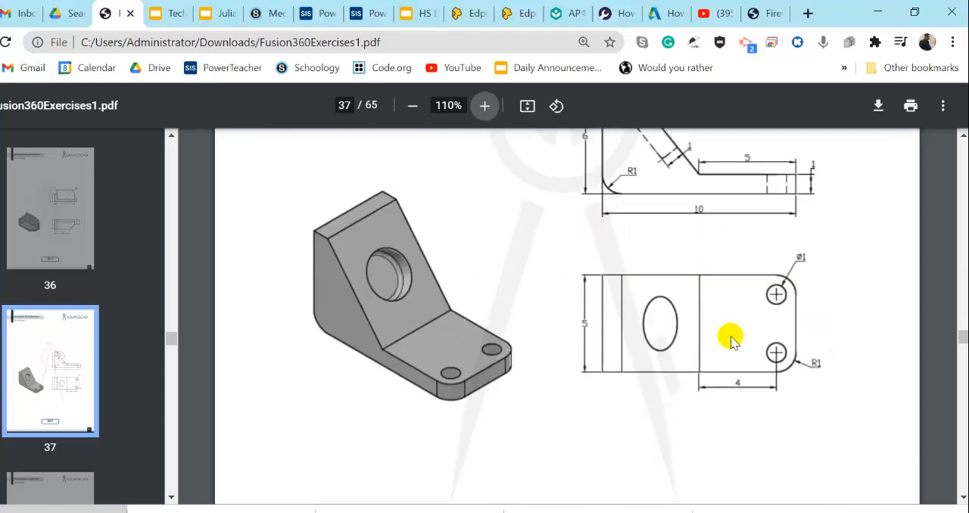
{"action": "scroll", "coordinate": [731, 343], "scroll_direction": "up", "scroll_amount": 1}
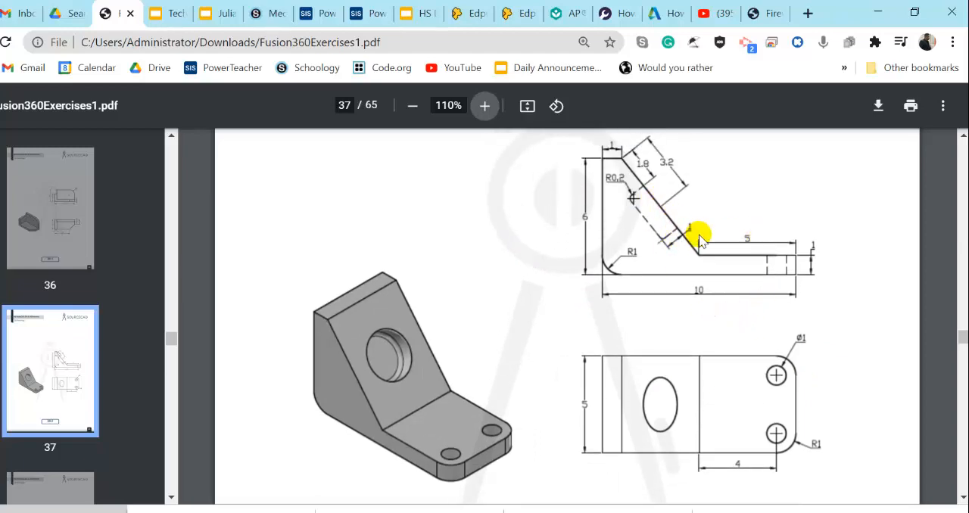
{"action": "key", "text": "alt+Tab"}
{"action": "left_click", "coordinate": [671, 346]}
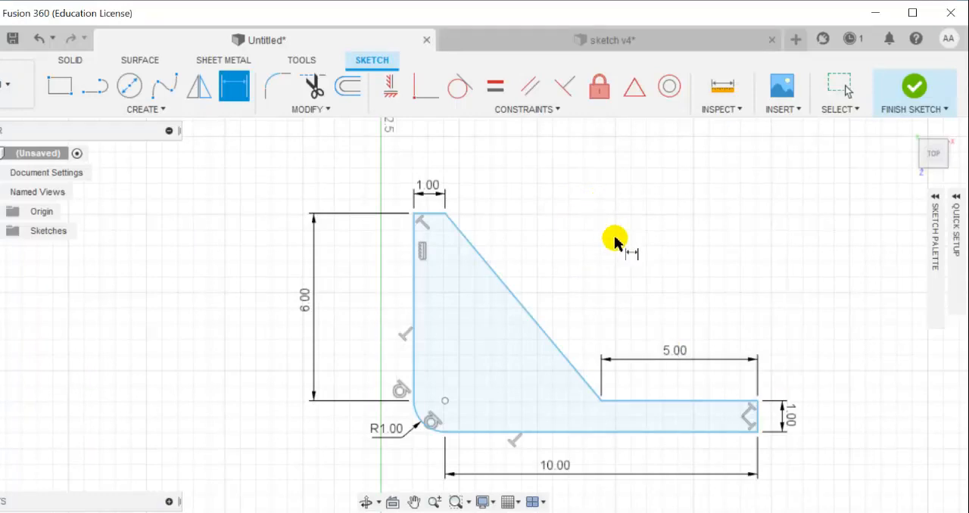
Finish the side-profile sketch and switch to the isometric home view
{"action": "left_click", "coordinate": [912, 90]}
{"action": "mouse_move", "coordinate": [746, 298]}
{"action": "middle_mouse_down"}
{"action": "mouse_move", "coordinate": [644, 261]}
{"action": "mouse_move", "coordinate": [691, 299]}
{"action": "middle_mouse_up"}
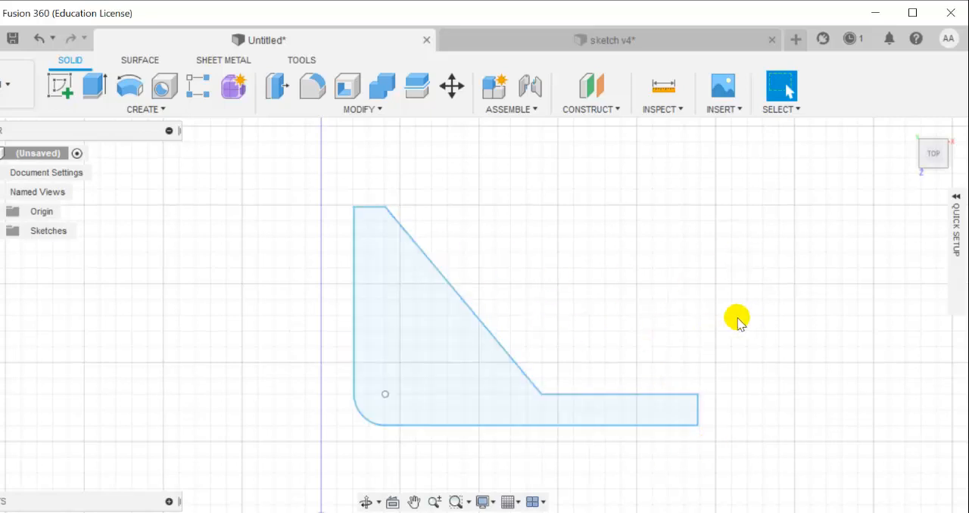
{"action": "left_click", "coordinate": [910, 130]}
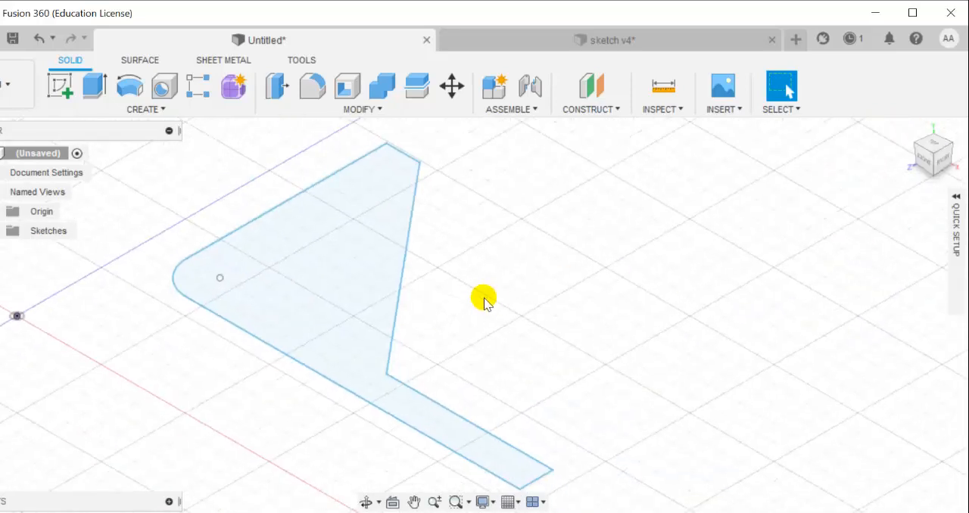
Check the bracket's width in the PDF drawing and extrude the side profile 5 mm to one side
{"action": "middle_click_drag", "start_coordinate": [493, 286], "coordinate": [623, 276]}
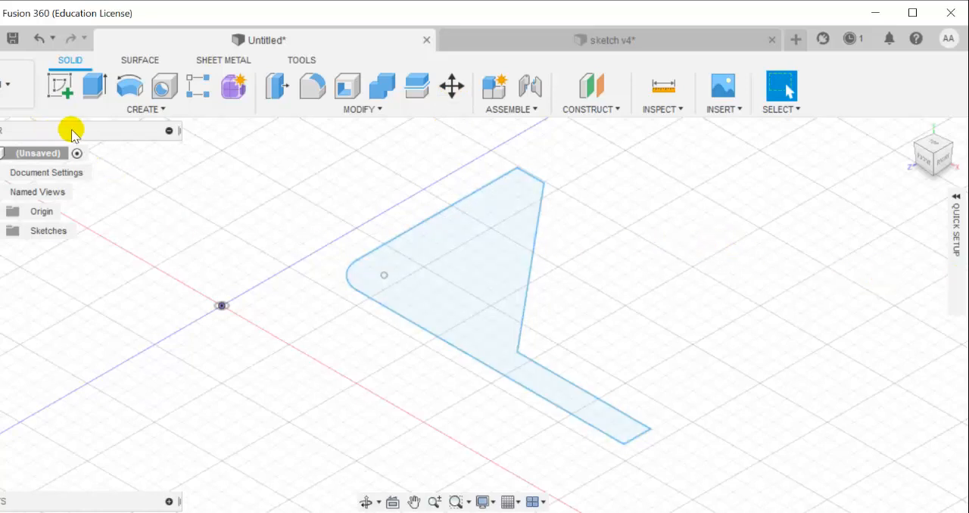
{"action": "left_click", "coordinate": [469, 256]}
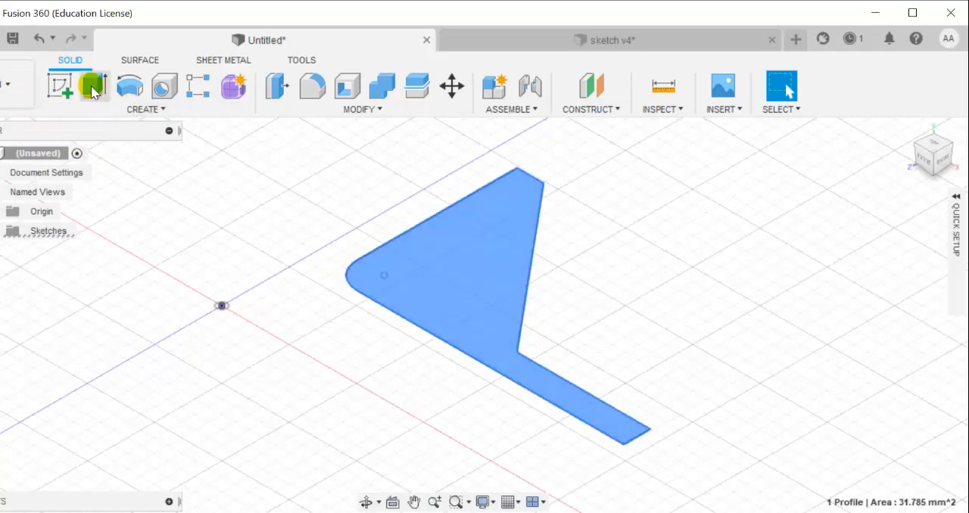
{"action": "left_click", "coordinate": [141, 109]}
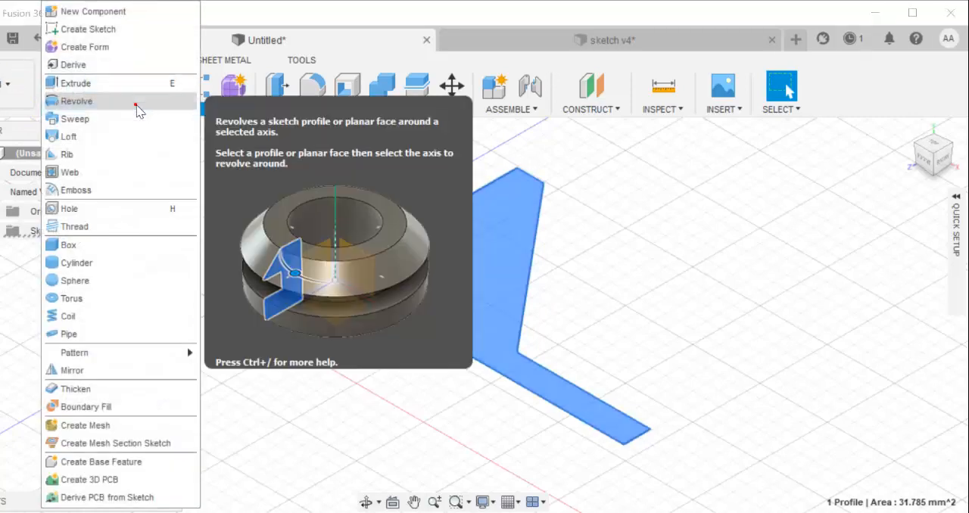
{"action": "mouse_move", "coordinate": [140, 109]}
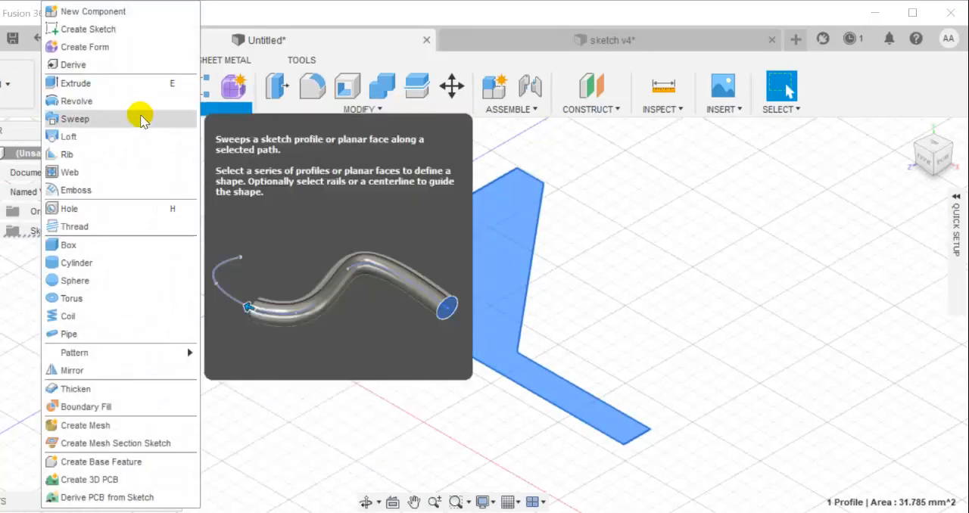
{"action": "left_click", "coordinate": [114, 82]}
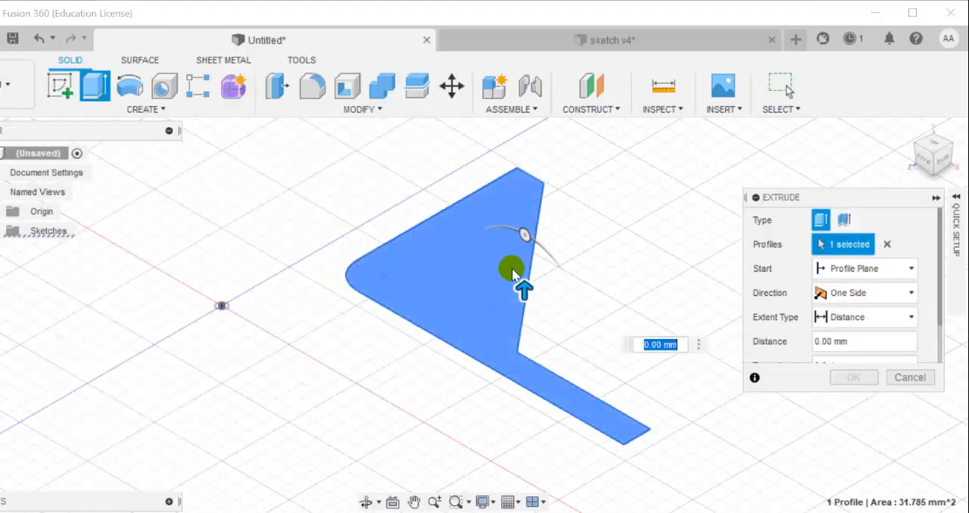
{"action": "key", "text": "alt+Tab"}
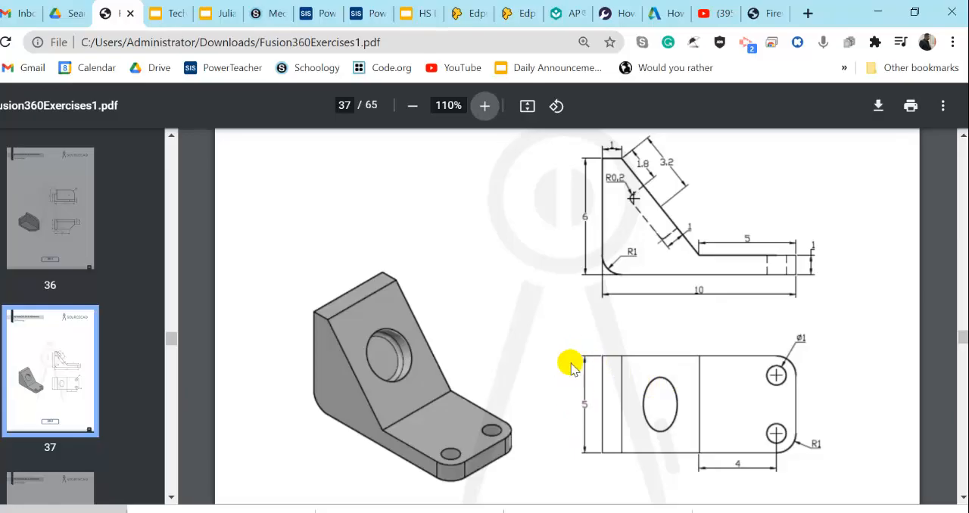
{"action": "key", "text": "alt+Tab"}
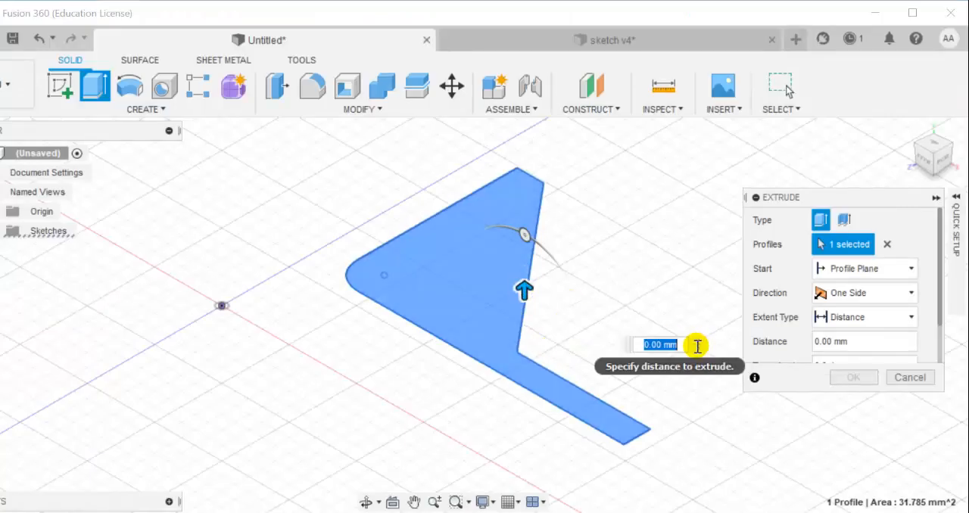
{"action": "key", "text": "Return"}
{"action": "scroll", "coordinate": [537, 315], "scroll_direction": "up", "scroll_amount": 4}
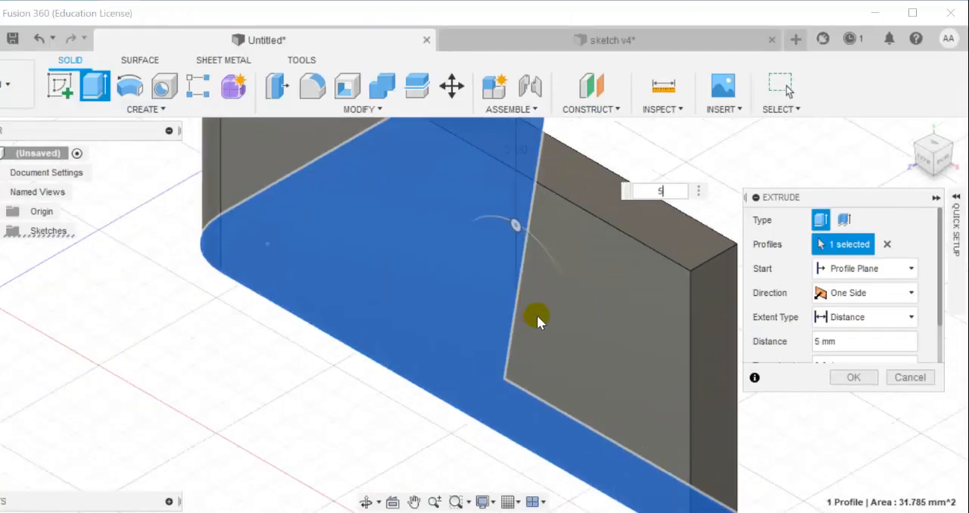
{"action": "scroll", "coordinate": [534, 312], "scroll_direction": "down", "scroll_amount": 6}
{"action": "middle_click_drag", "start_coordinate": [486, 346], "coordinate": [427, 420]}
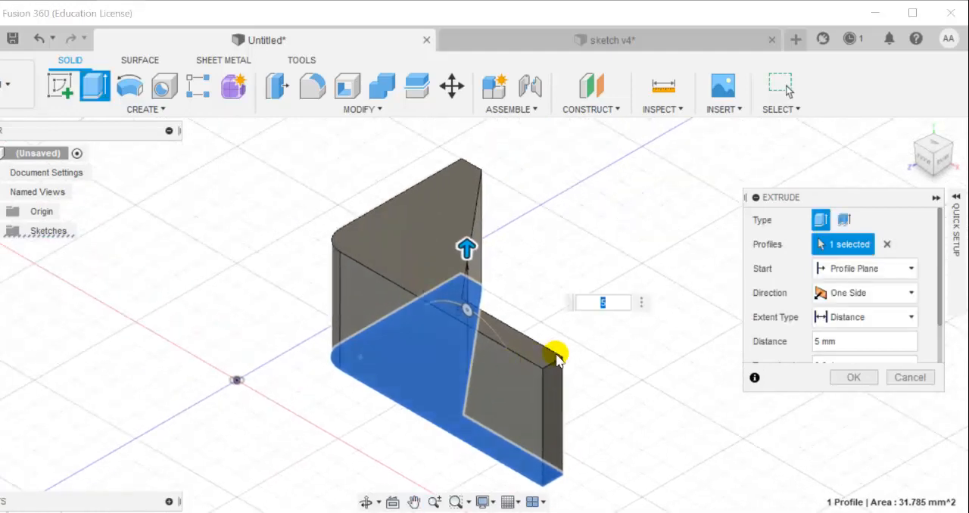
{"action": "key", "text": "Return"}
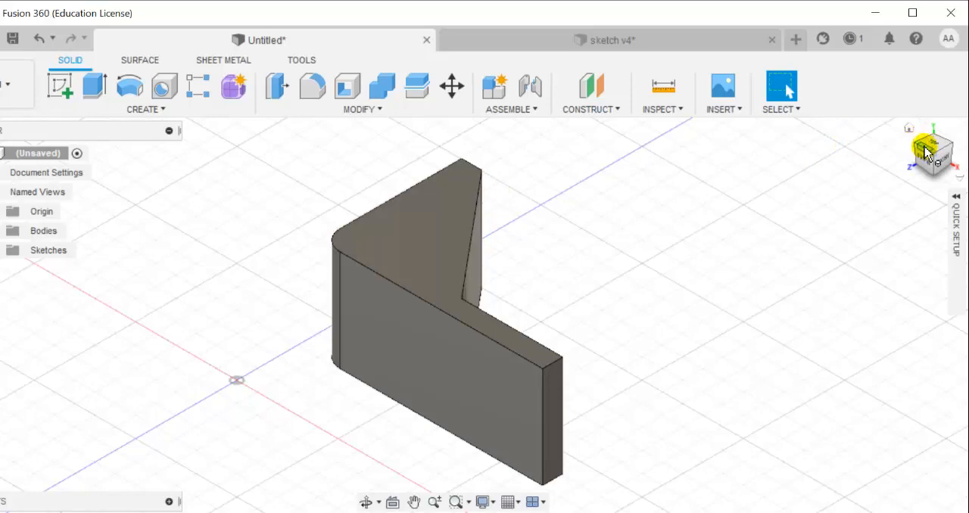
Examine how the extruded bracket is oriented relative to the origin from the top and several angled views
{"action": "left_click_drag", "start_coordinate": [926, 151], "coordinate": [907, 130]}
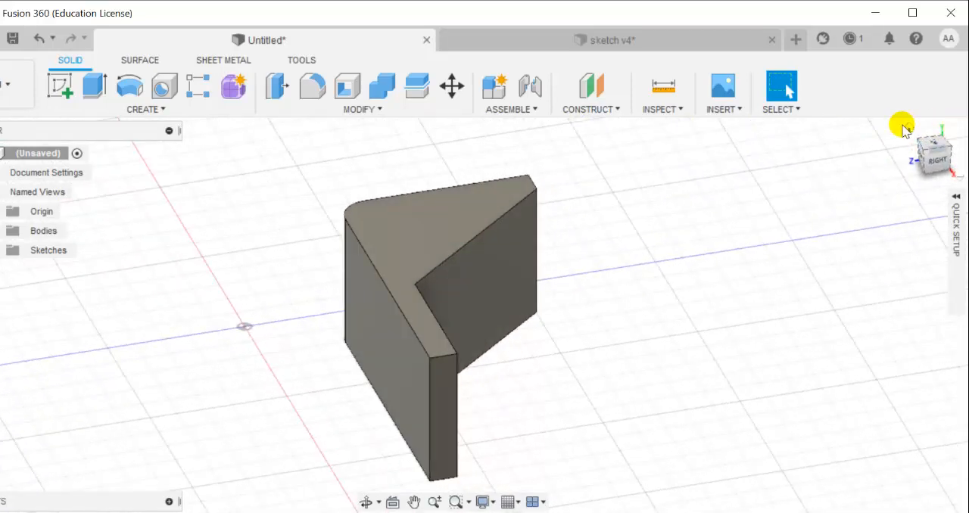
{"action": "left_click", "coordinate": [907, 129]}
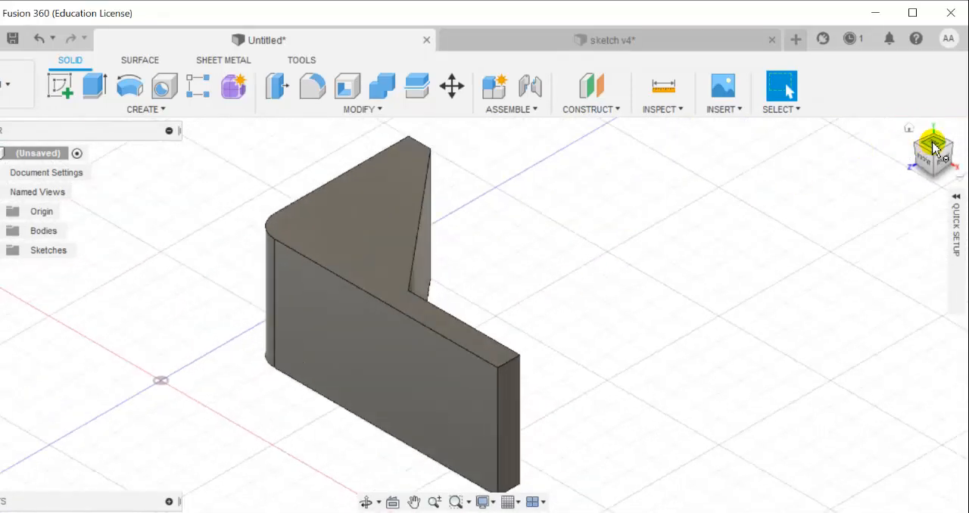
{"action": "left_click", "coordinate": [934, 146]}
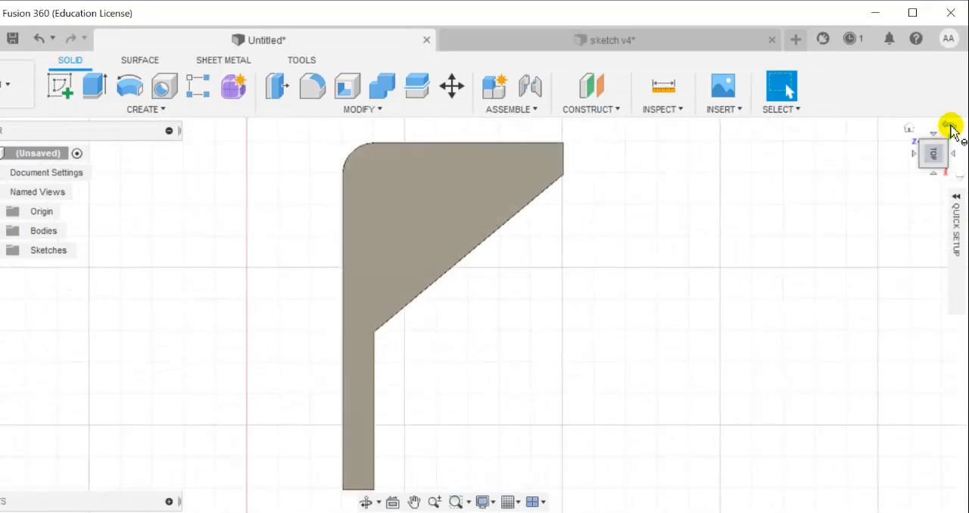
{"action": "left_click", "coordinate": [950, 127]}
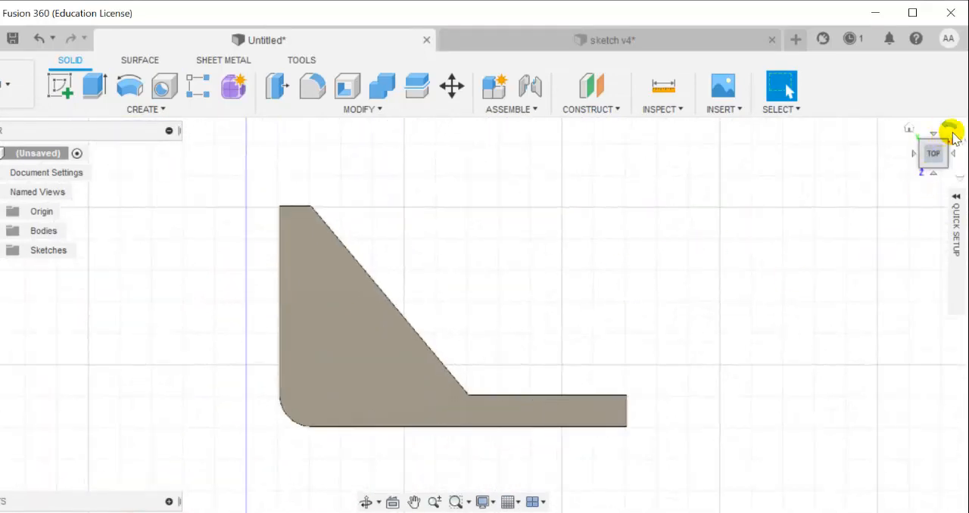
{"action": "left_click", "coordinate": [946, 142]}
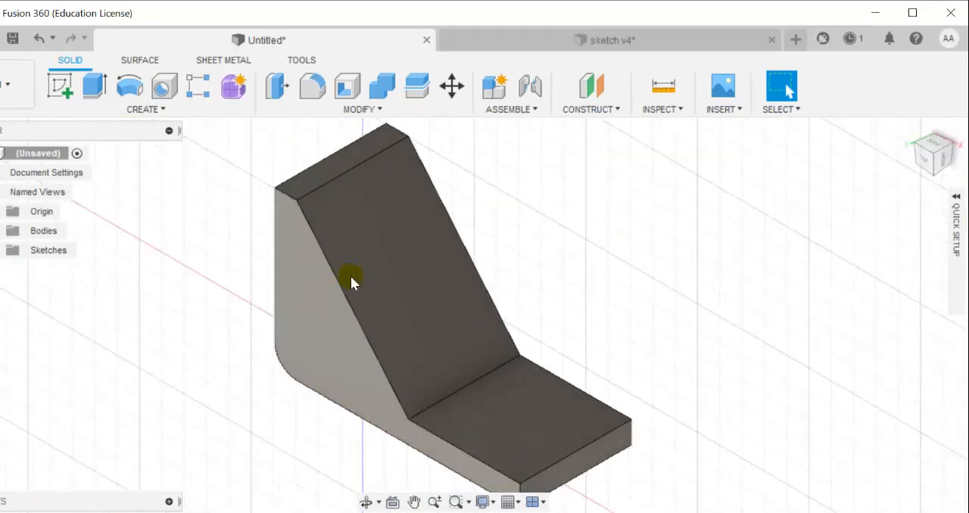
{"action": "mouse_move", "coordinate": [598, 267]}
{"action": "middle_mouse_down"}
{"action": "mouse_move", "coordinate": [646, 242]}
{"action": "mouse_move", "coordinate": [469, 309]}
{"action": "middle_mouse_up"}
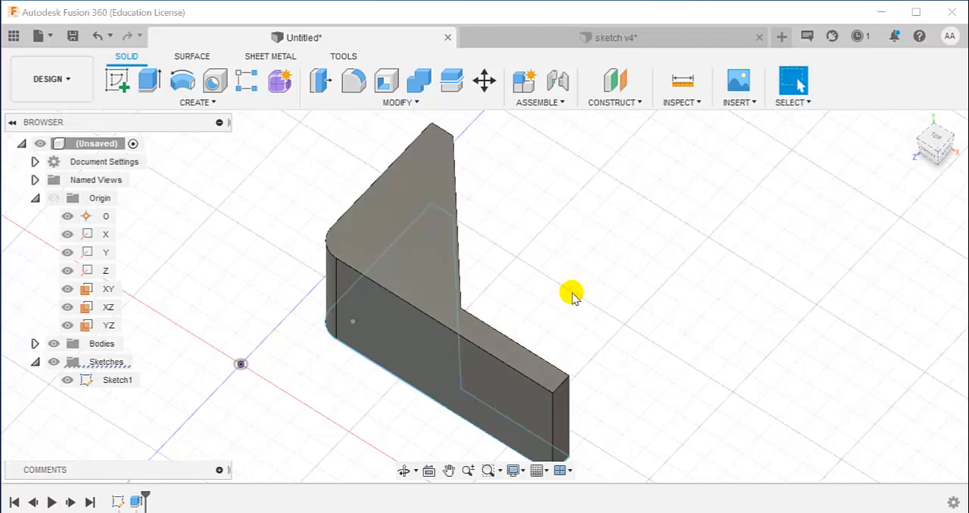
{"action": "middle_click_drag", "start_coordinate": [573, 296], "coordinate": [618, 263]}
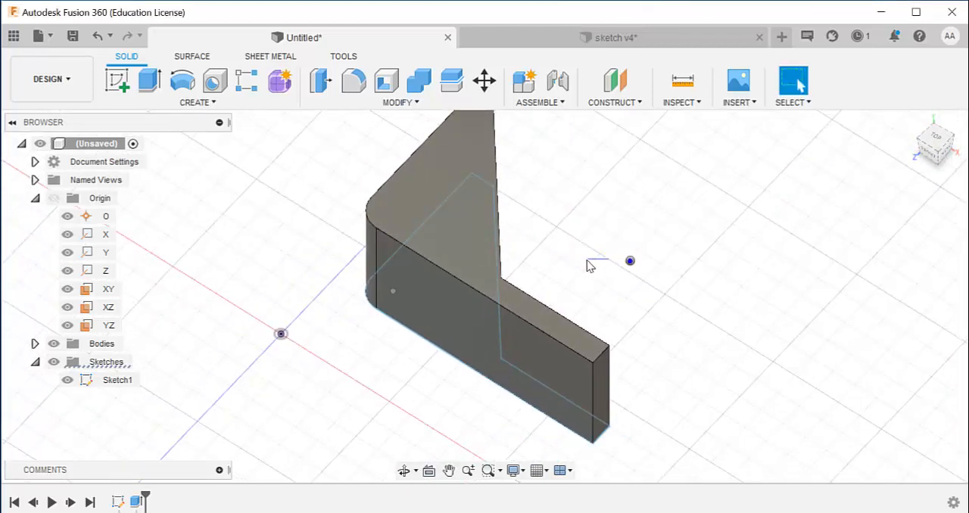
{"action": "right_click", "coordinate": [636, 261]}
{"action": "left_click", "coordinate": [777, 317]}
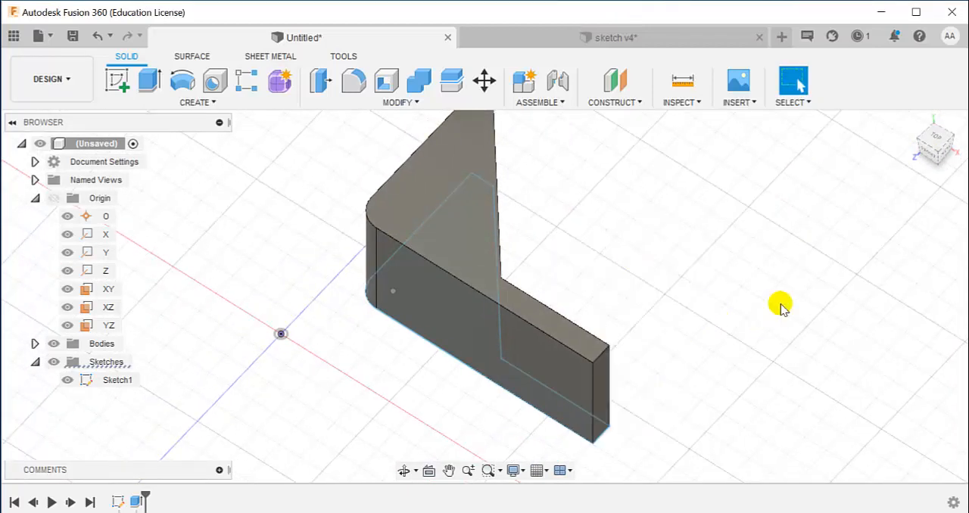
{"action": "middle_click_drag", "start_coordinate": [780, 305], "coordinate": [811, 322], "text": "shift"}
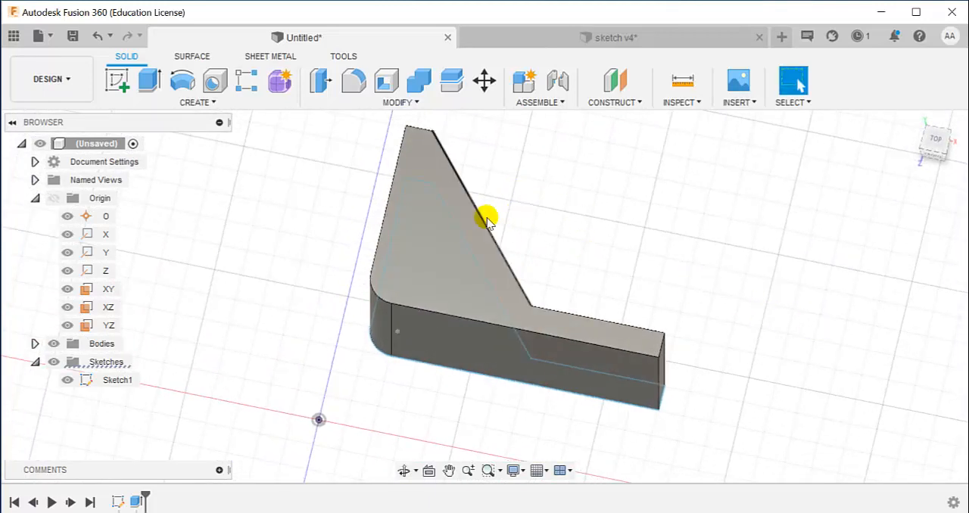
{"action": "middle_click_drag", "start_coordinate": [625, 274], "coordinate": [671, 265]}
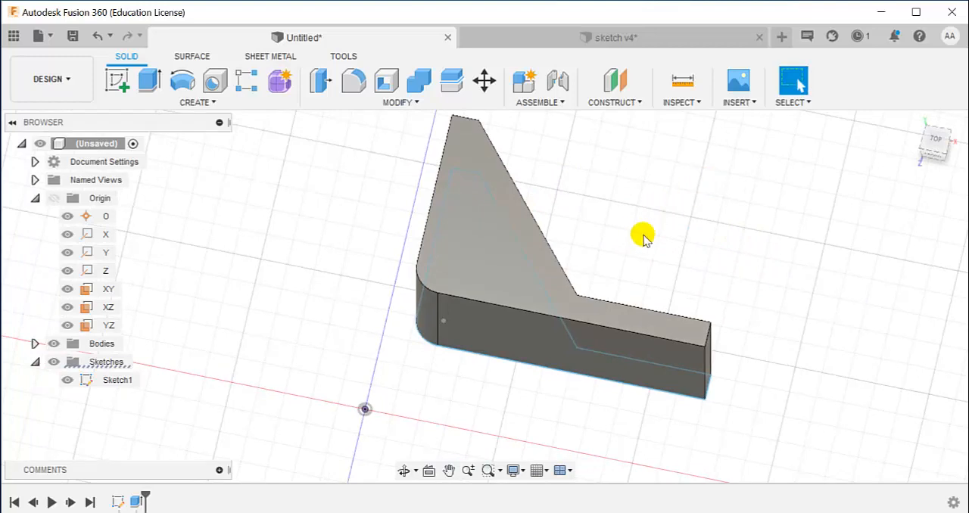
{"action": "middle_click_drag", "start_coordinate": [677, 257], "coordinate": [660, 272], "text": "shift"}
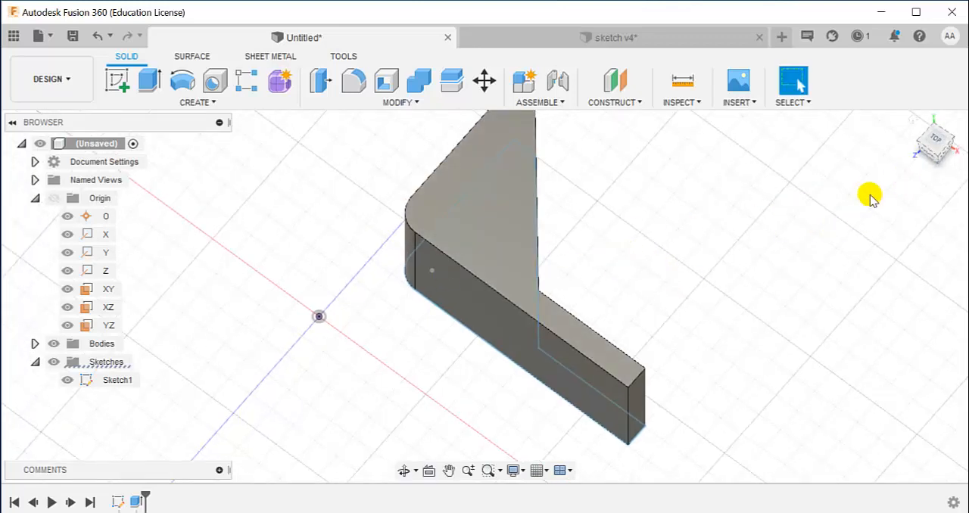
{"action": "middle_click_drag", "start_coordinate": [872, 196], "coordinate": [833, 173], "text": "shift"}
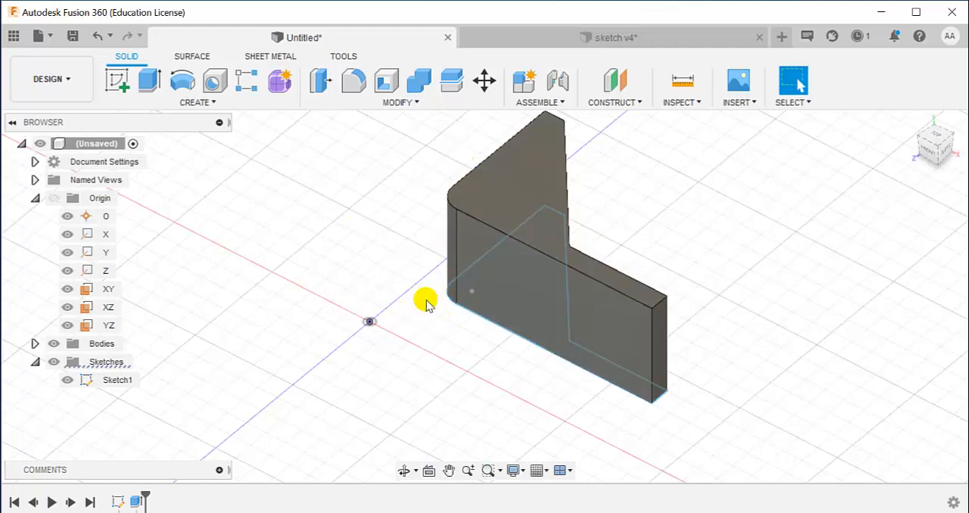
Show the origin planes and align the bracket body's L-shaped side face to the XY plane so the foot lies flat
{"action": "left_click", "coordinate": [391, 103]}
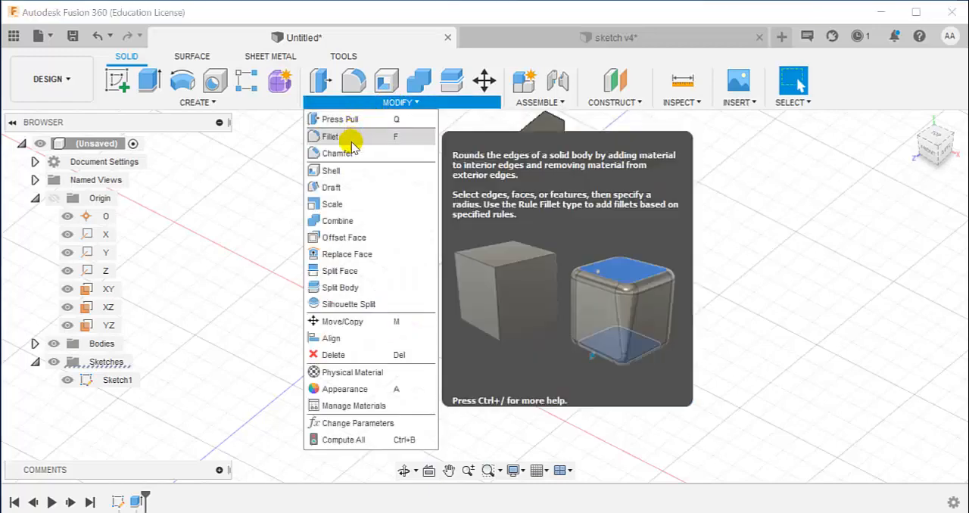
{"action": "left_click", "coordinate": [331, 338]}
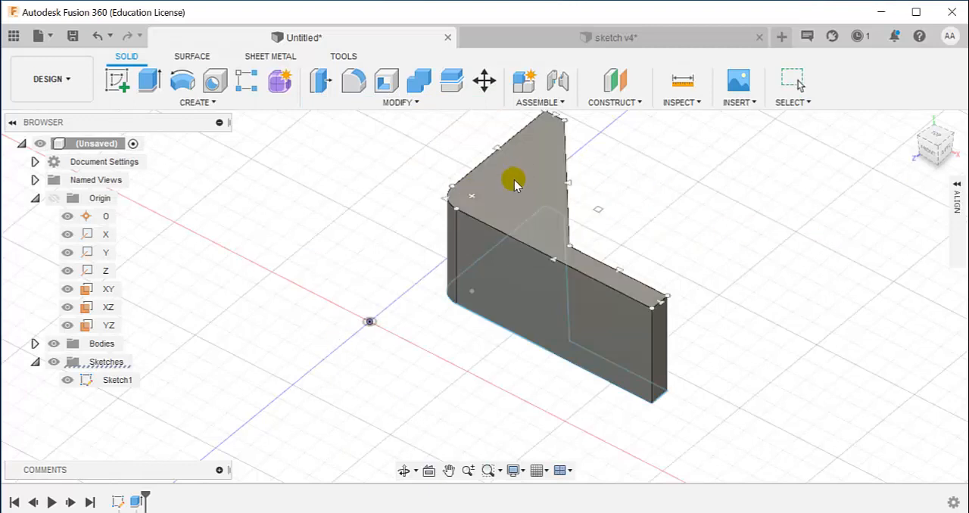
{"action": "left_click", "coordinate": [514, 182]}
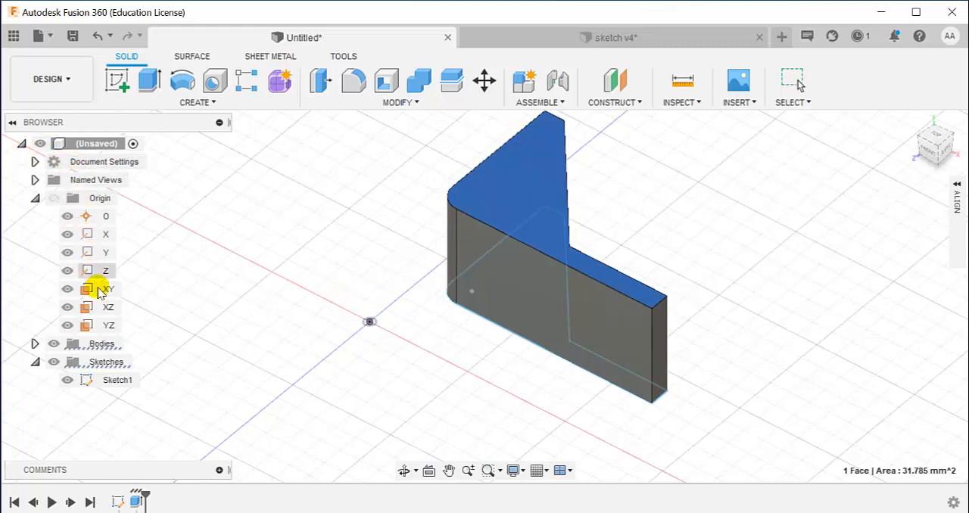
{"action": "left_click", "coordinate": [53, 199]}
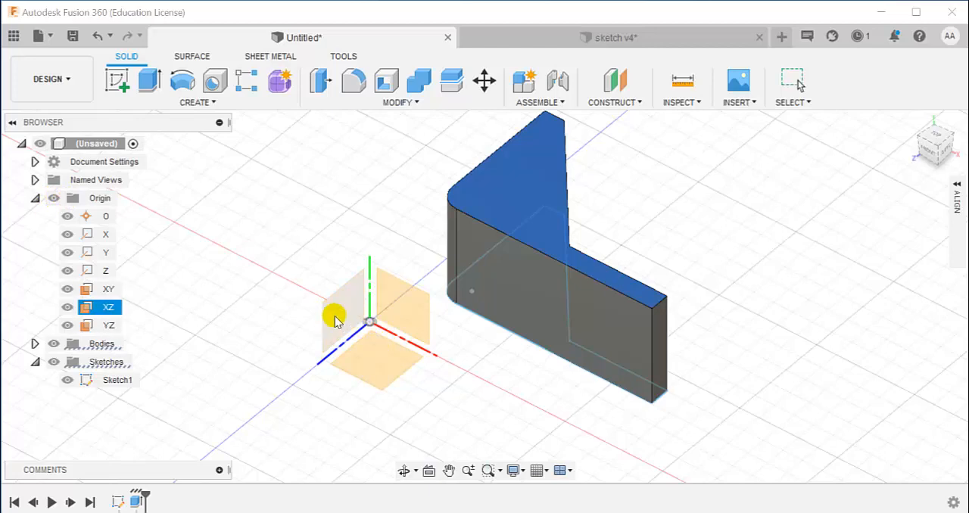
{"action": "left_click", "coordinate": [411, 308]}
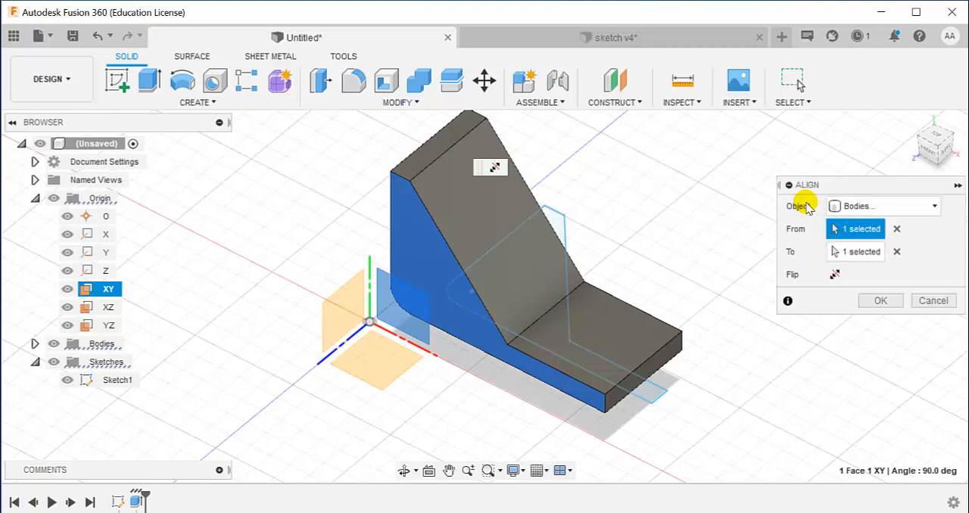
{"action": "key", "text": "Return"}
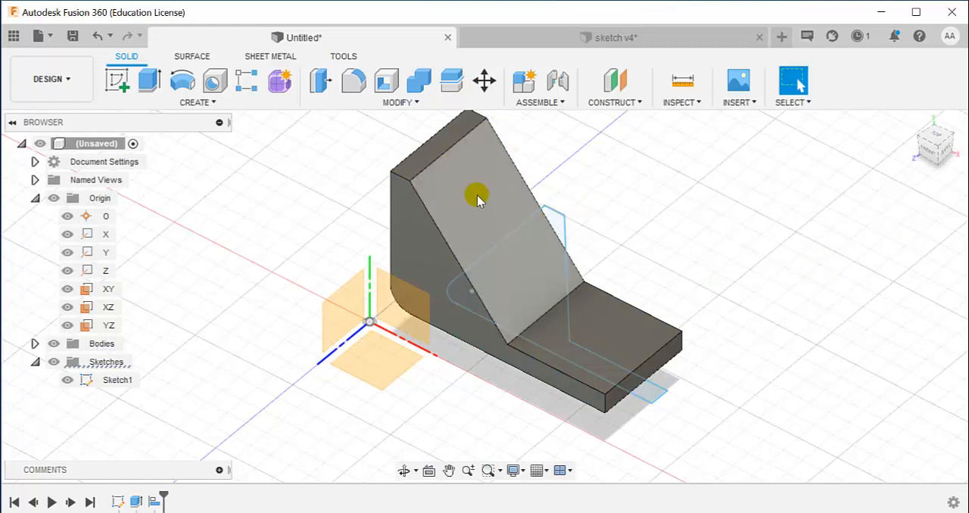
Sketch a 3.2 mm construction line down the sloped face from its upper edge's midpoint and compare it with the PDF drawing
{"action": "left_click", "coordinate": [128, 83]}
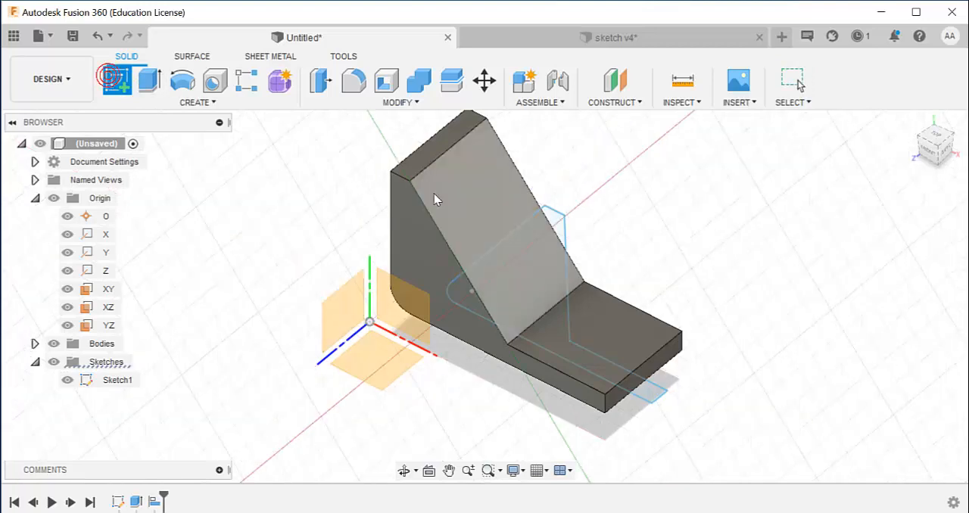
{"action": "left_click", "coordinate": [483, 212]}
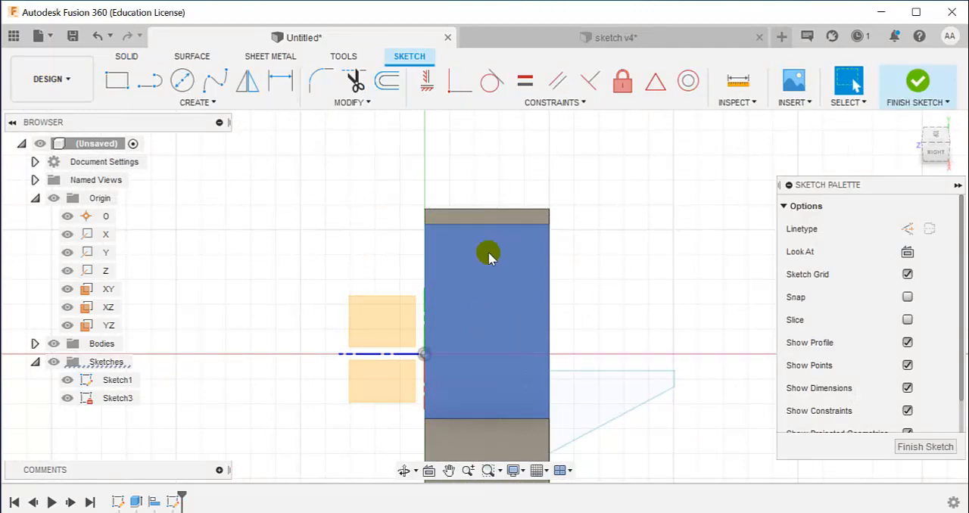
{"action": "left_click", "coordinate": [157, 85]}
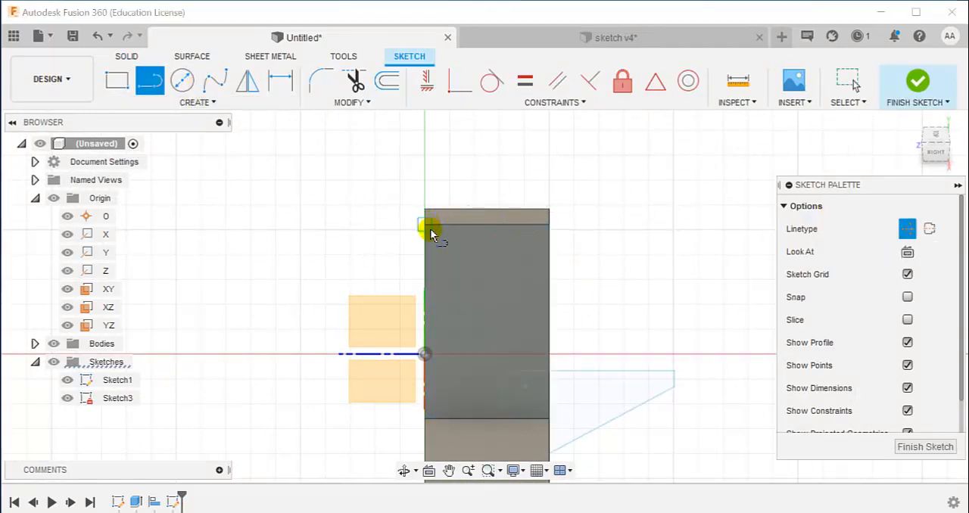
{"action": "left_click", "coordinate": [489, 223]}
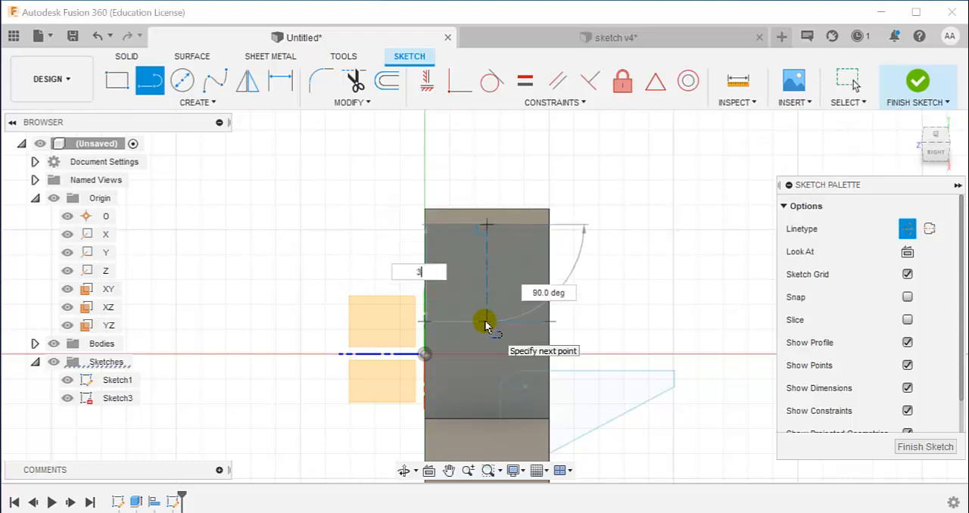
{"action": "type", "text": "3.2"}
{"action": "key", "text": "Return"}
{"action": "key", "text": "Escape"}
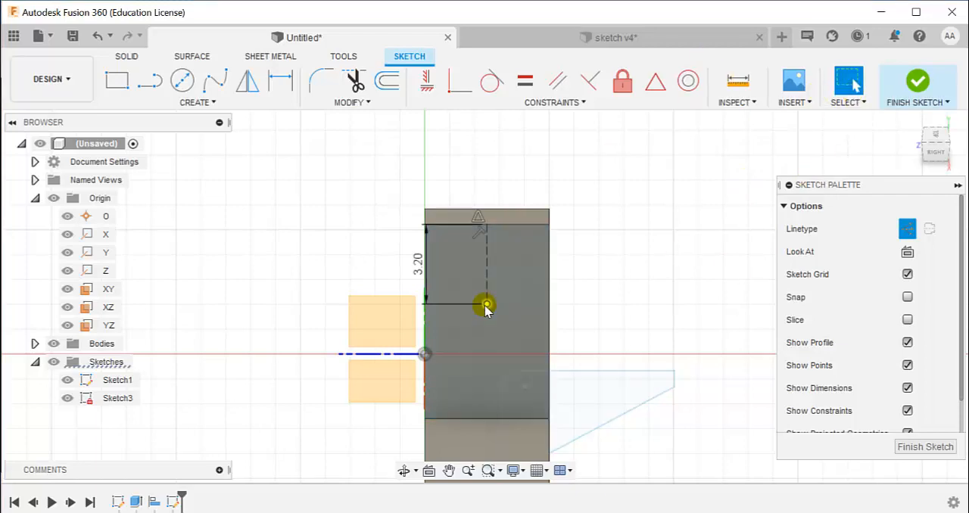
{"action": "key", "text": "alt+Tab"}
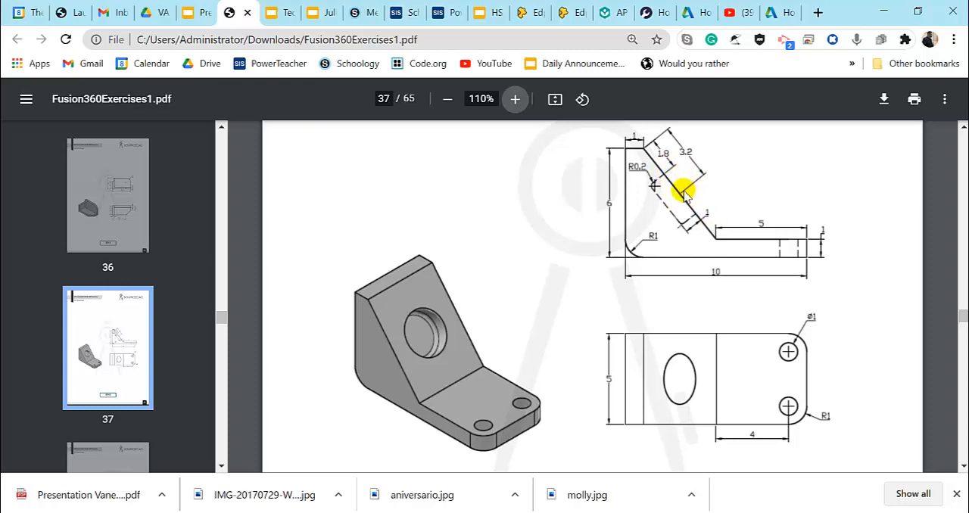
{"action": "key", "text": "alt+Tab"}
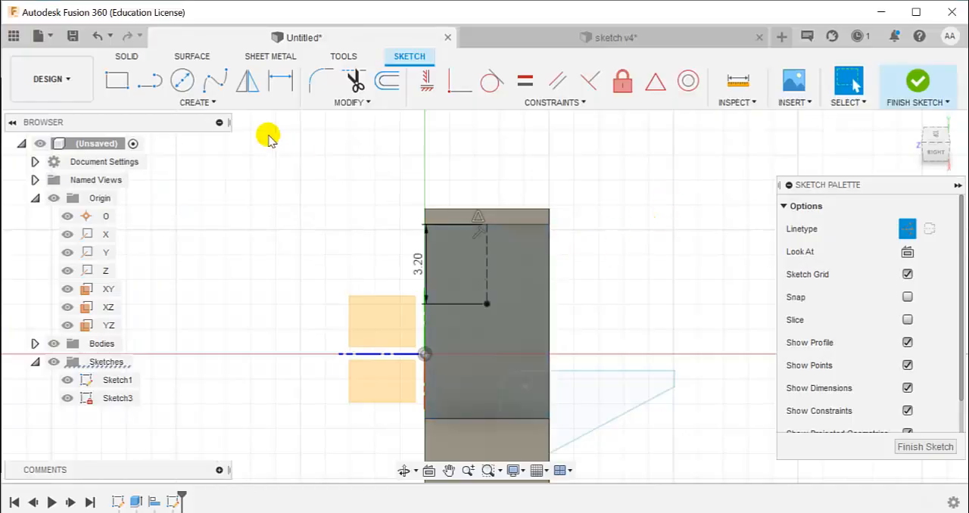
Sketch a circle of diameter (3.2-1.8)*2 mm centred on the construction line's lower endpoint and finish the sketch
{"action": "left_click", "coordinate": [185, 82]}
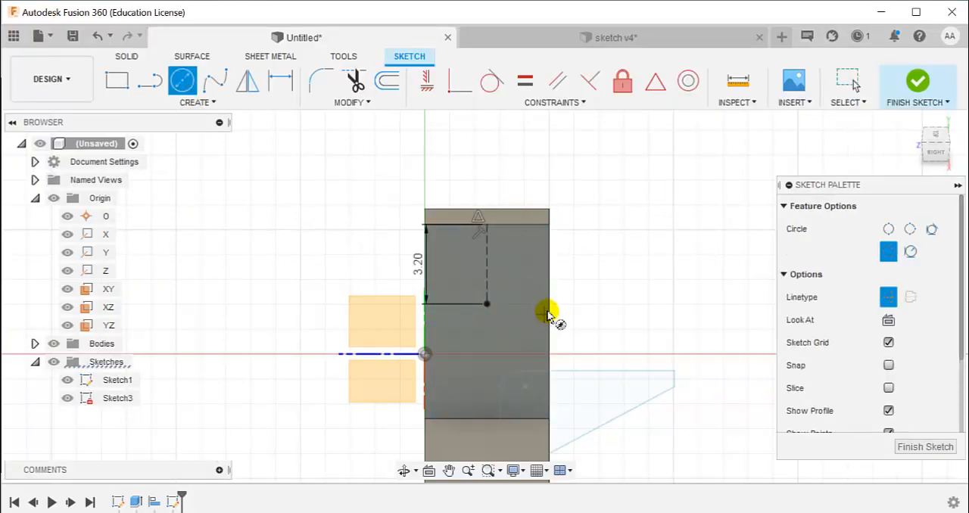
{"action": "left_click", "coordinate": [487, 304]}
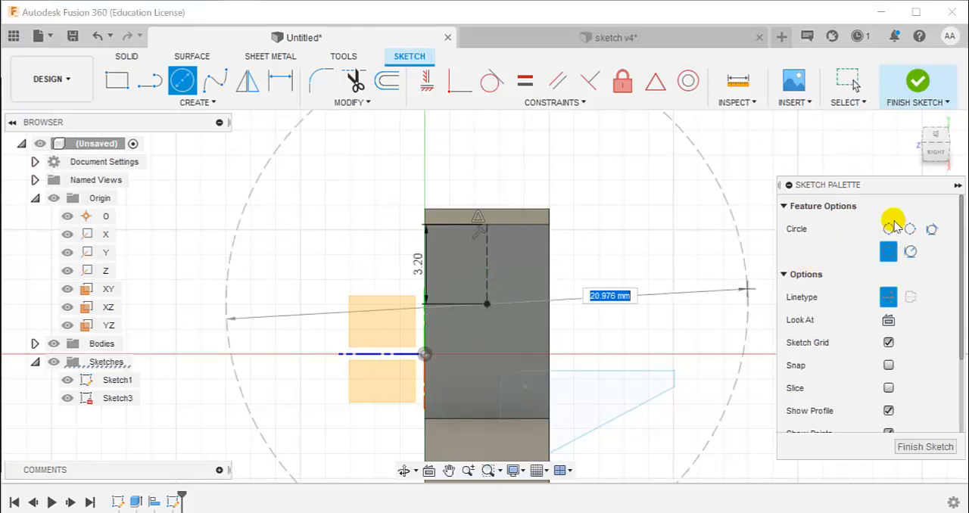
{"action": "left_click", "coordinate": [883, 296]}
{"action": "left_click", "coordinate": [489, 307]}
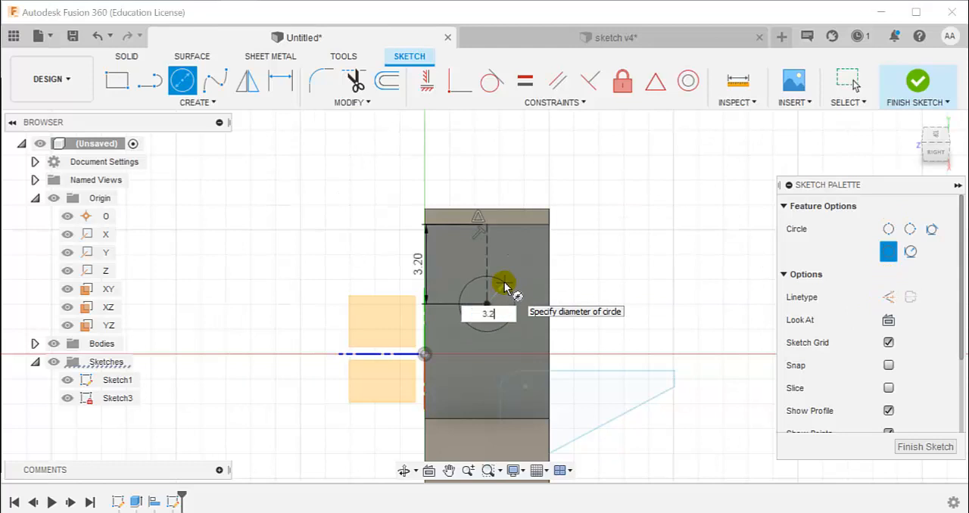
{"action": "key", "text": "Tab"}
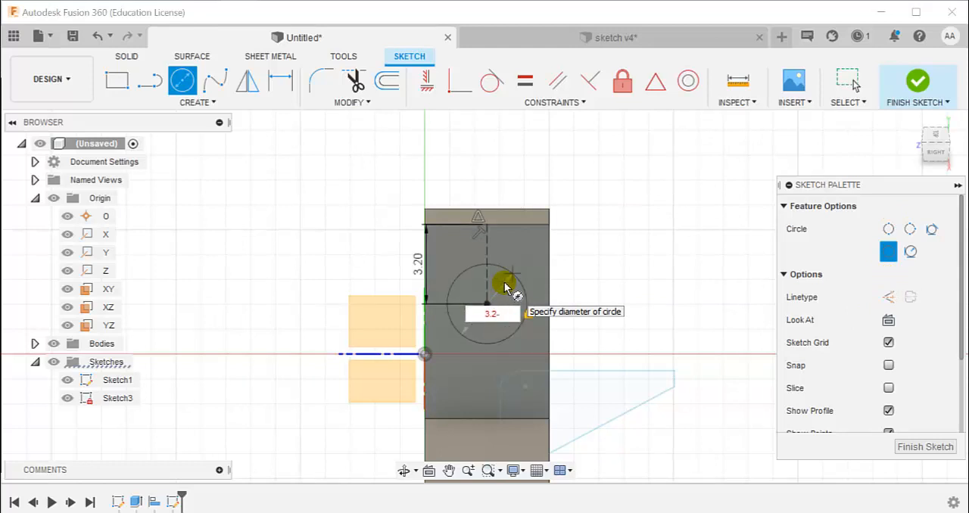
{"action": "type", "text": "-1.8)*2"}
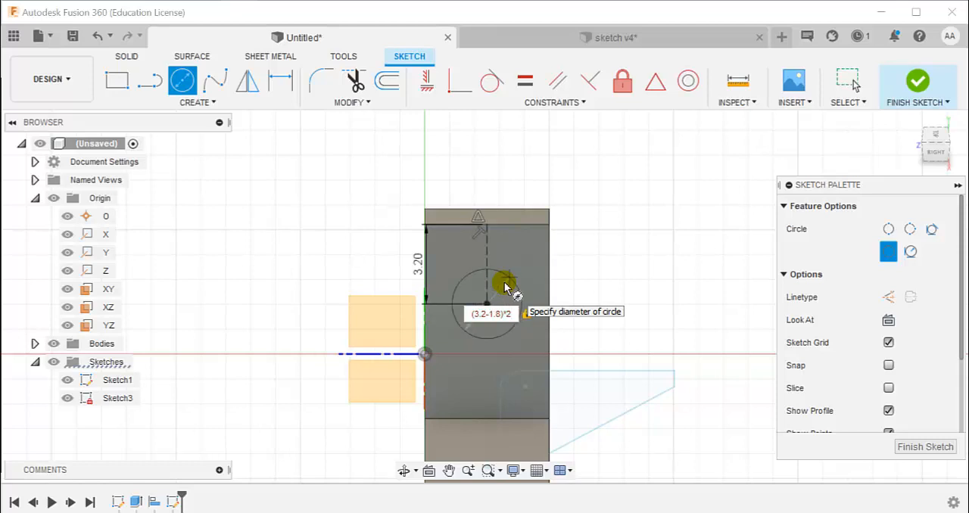
{"action": "key", "text": "Return"}
{"action": "key", "text": "Escape"}
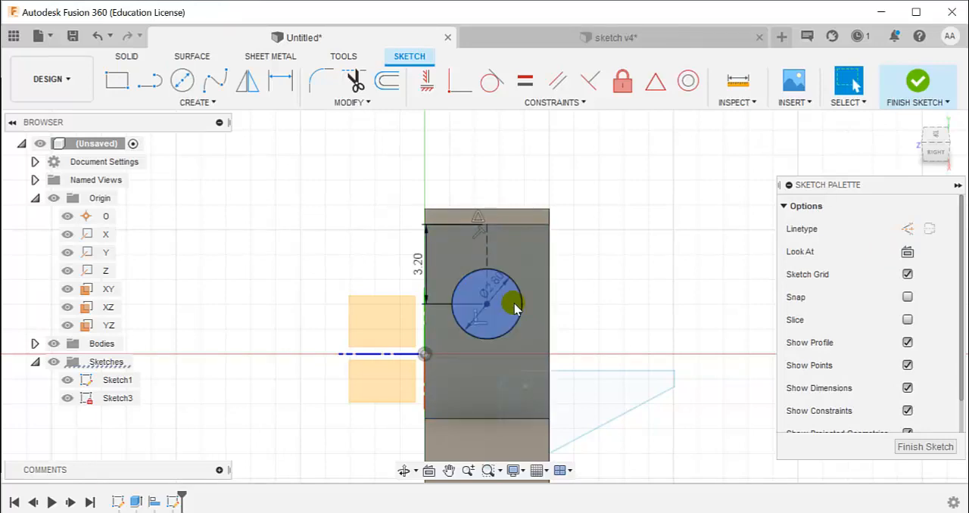
{"action": "left_click", "coordinate": [920, 81]}
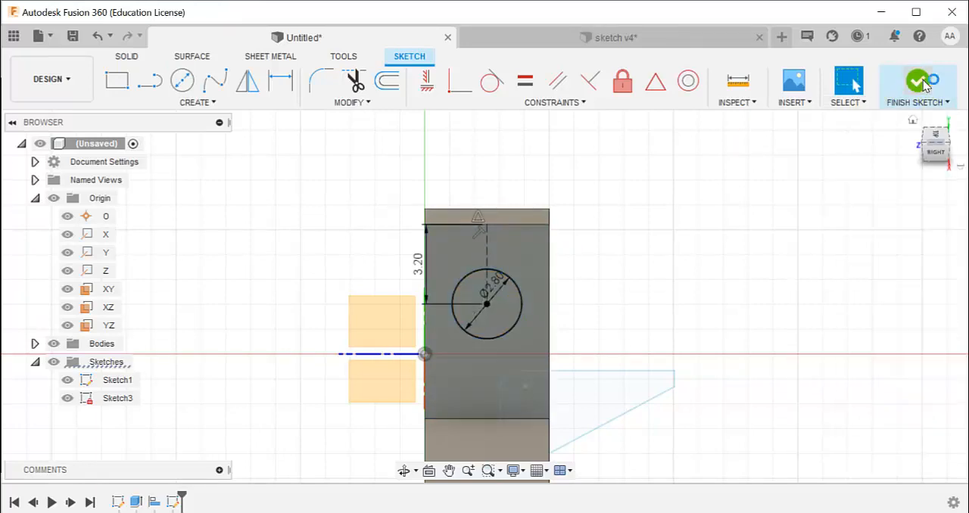
Extrude the circle as a 1 mm deep cut into the sloped face, checking the depth against the PDF drawing
{"action": "left_click", "coordinate": [505, 221]}
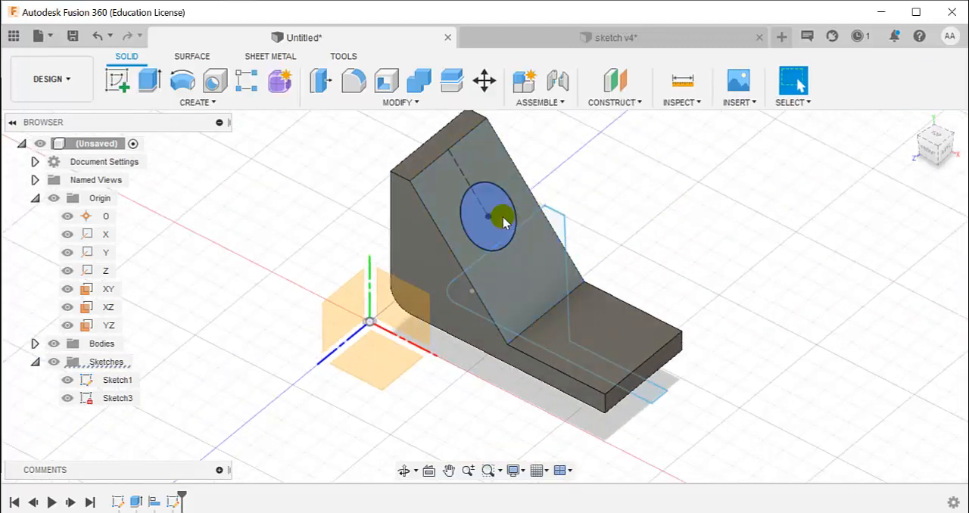
{"action": "left_click", "coordinate": [504, 216]}
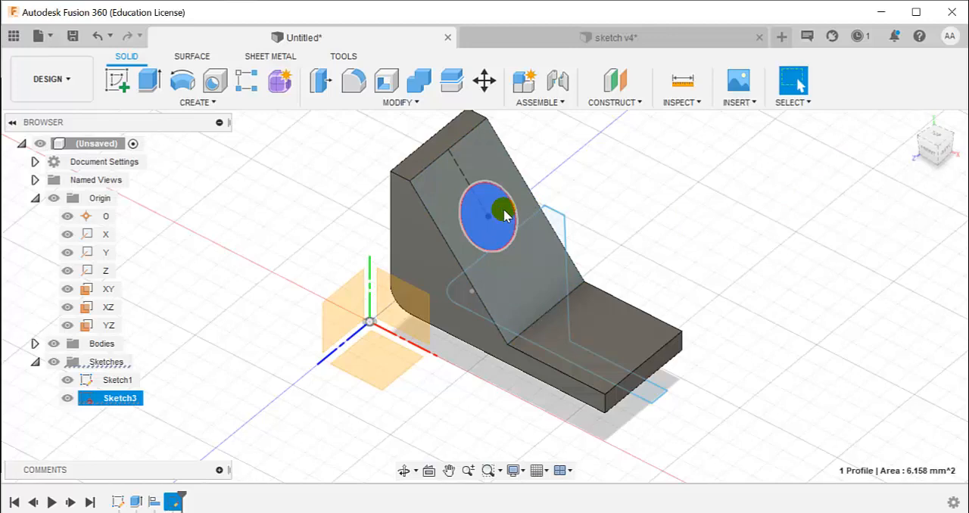
{"action": "left_click", "coordinate": [150, 80]}
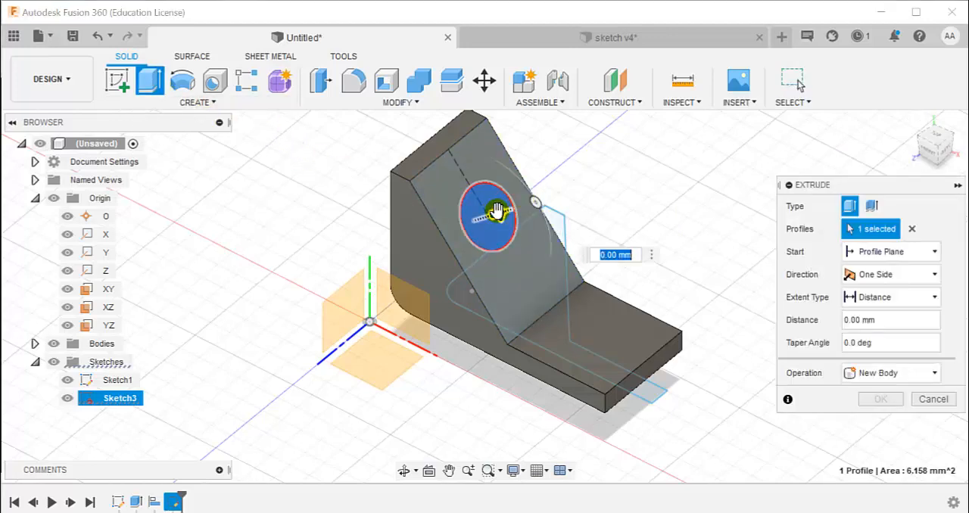
{"action": "left_click_drag", "start_coordinate": [495, 212], "coordinate": [487, 228]}
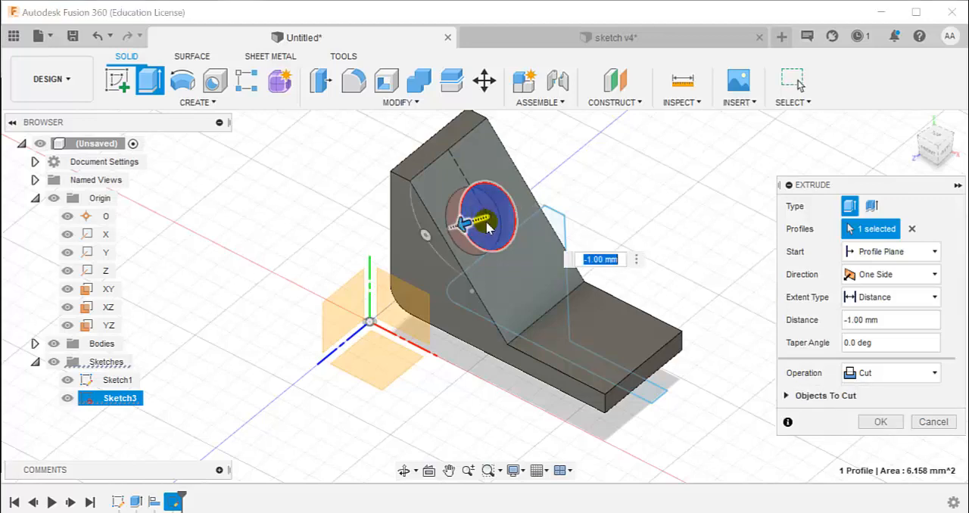
{"action": "left_click", "coordinate": [599, 259]}
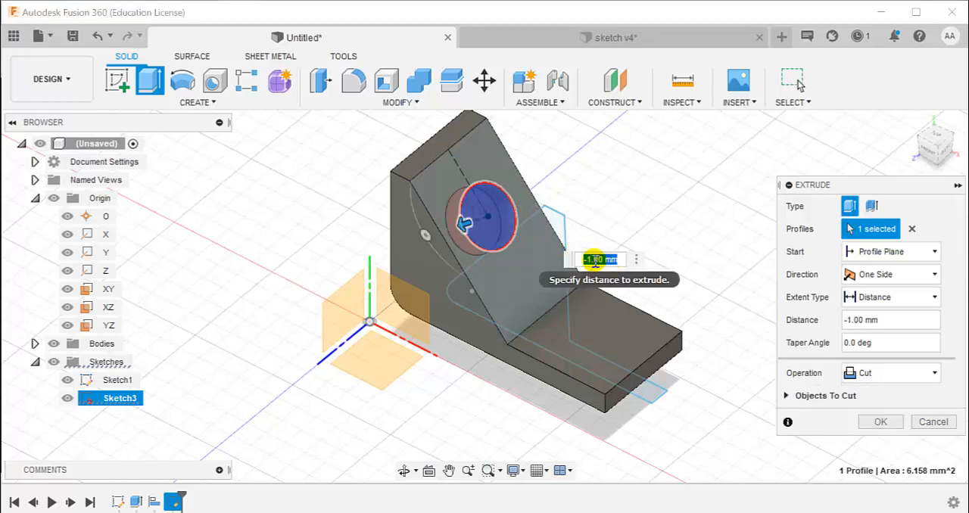
{"action": "key", "text": "alt+Tab"}
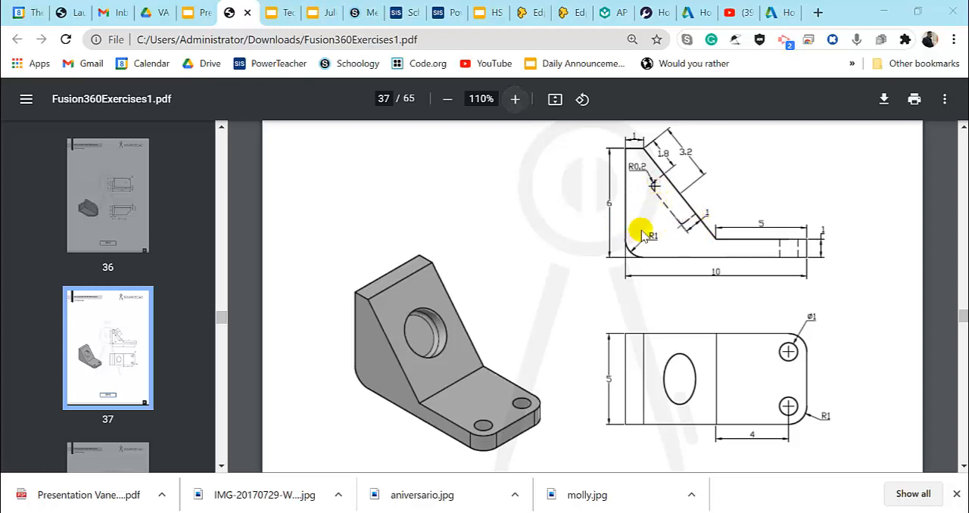
{"action": "key", "text": "alt+Tab"}
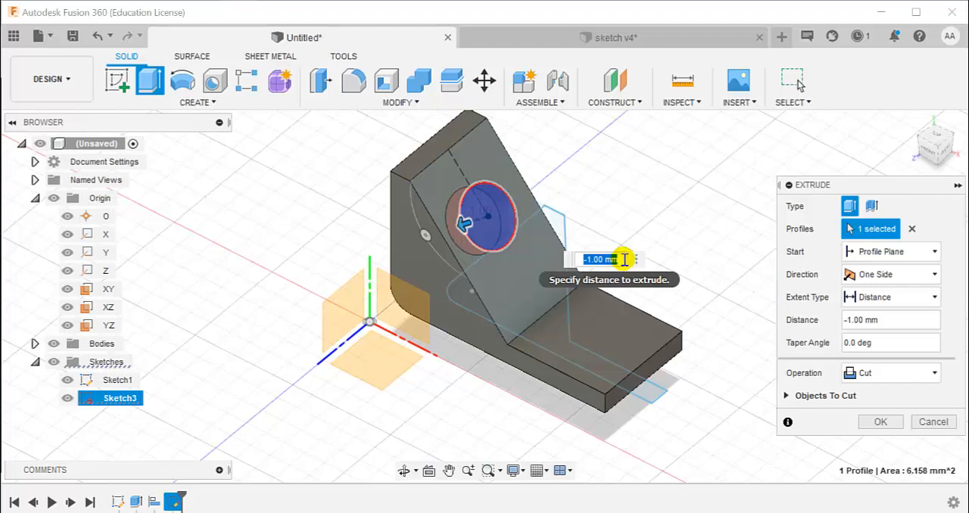
{"action": "key", "text": "Return"}
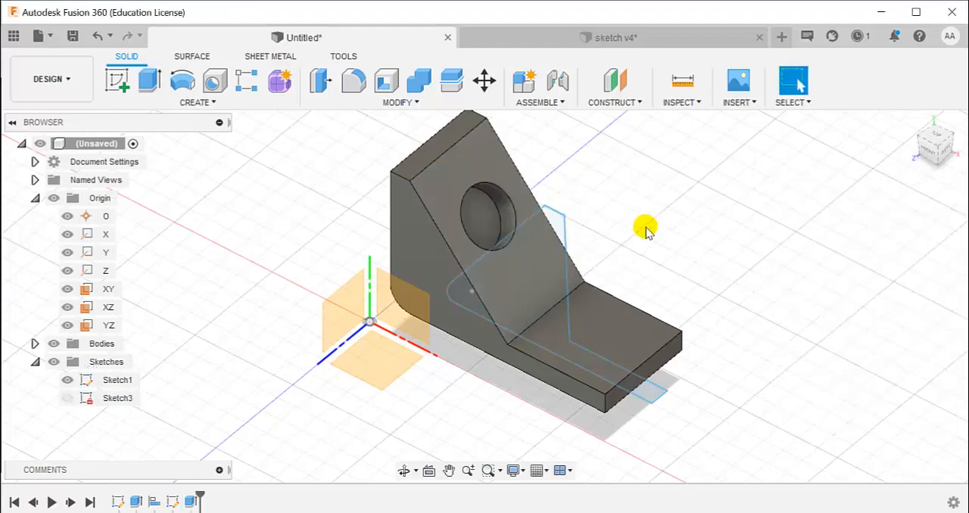
Check the recess radius in the PDF drawing and fillet the inner bottom edge of the circular recess by 0.2 mm
{"action": "key", "text": "alt+Tab"}
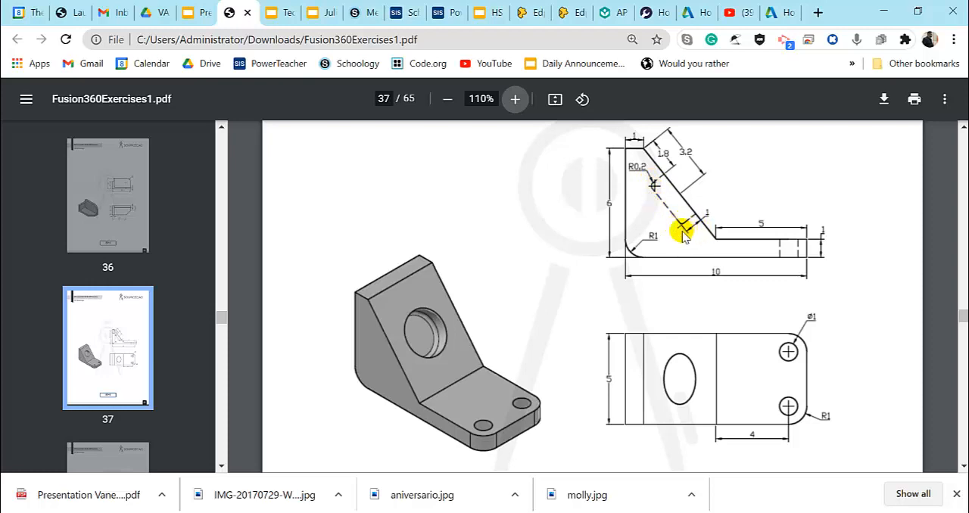
{"action": "key", "text": "alt+Tab"}
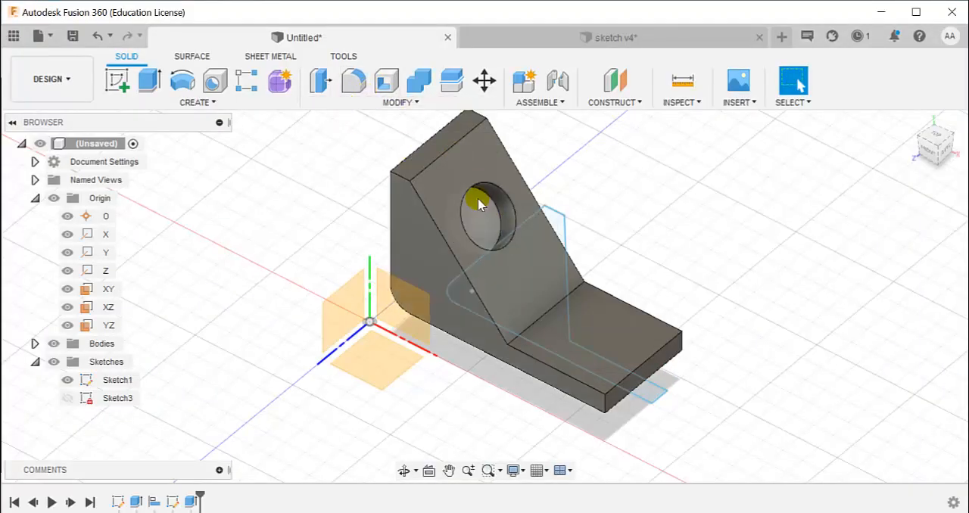
{"action": "left_click", "coordinate": [488, 199]}
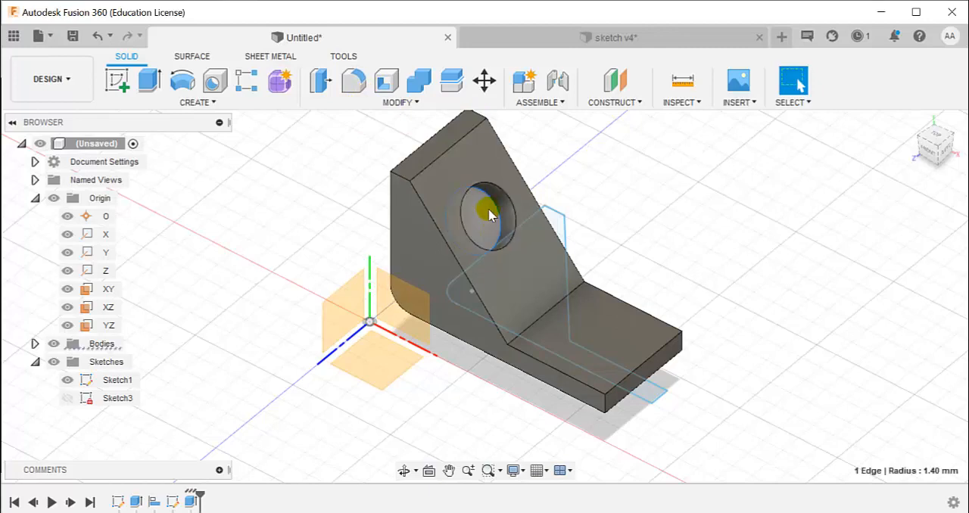
{"action": "left_click", "coordinate": [351, 83]}
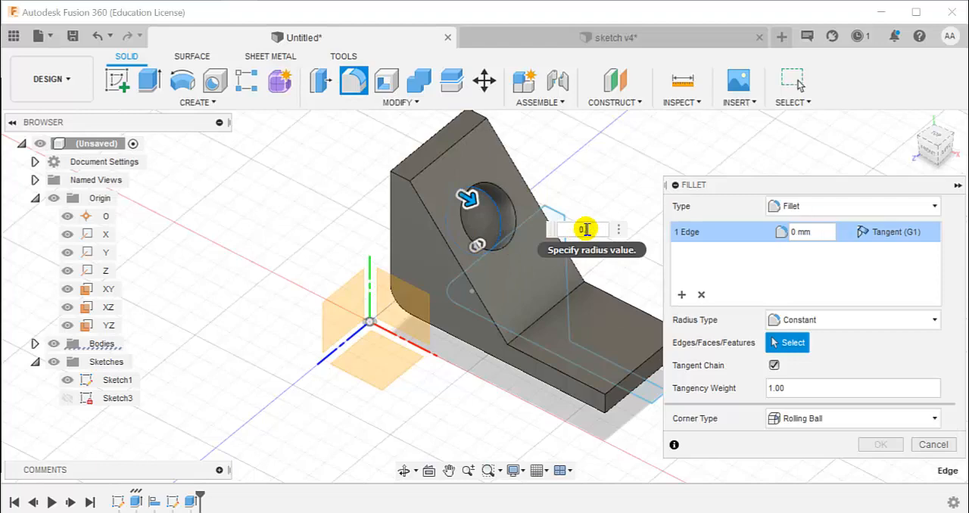
{"action": "key", "text": "Escape"}
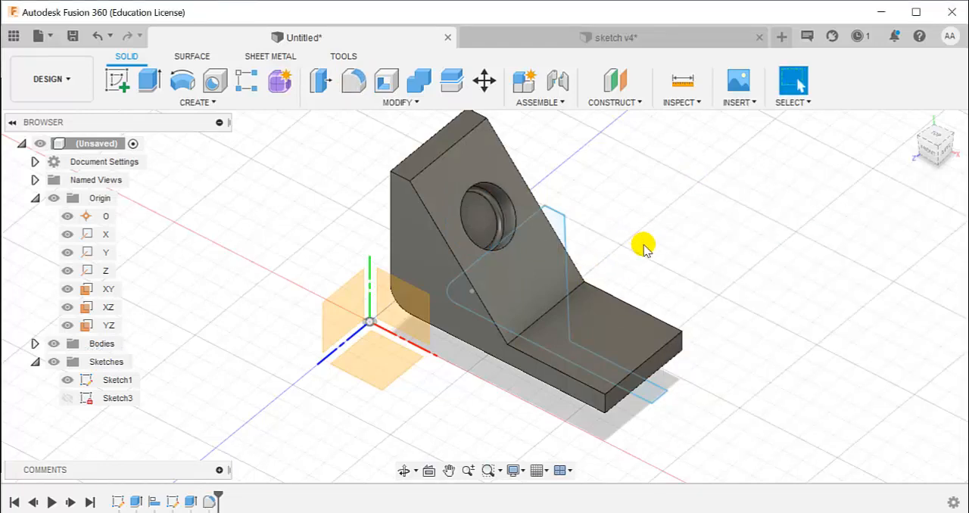
Check the foot's corner radius in the PDF drawing and fillet the two vertical edges at the foot's free end by 1 mm
{"action": "key", "text": "alt+Tab"}
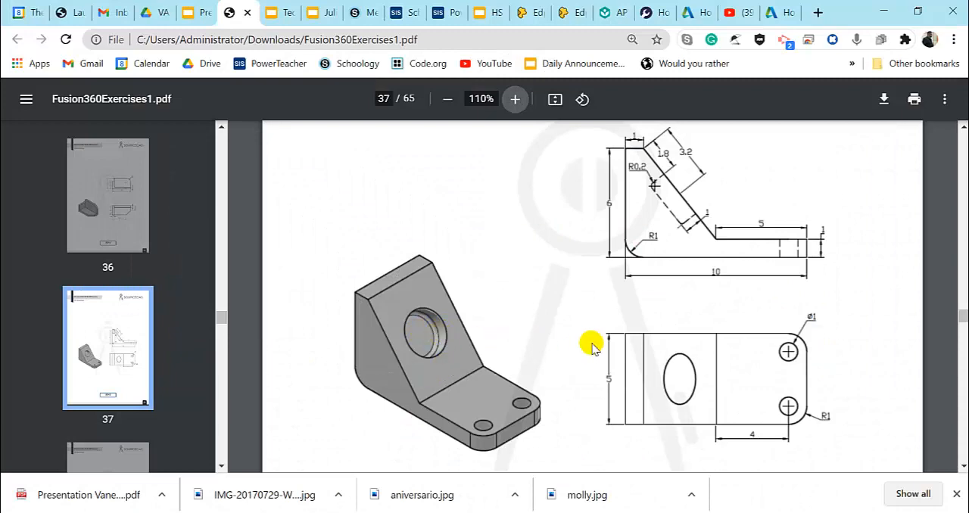
{"action": "key", "text": "alt+Tab"}
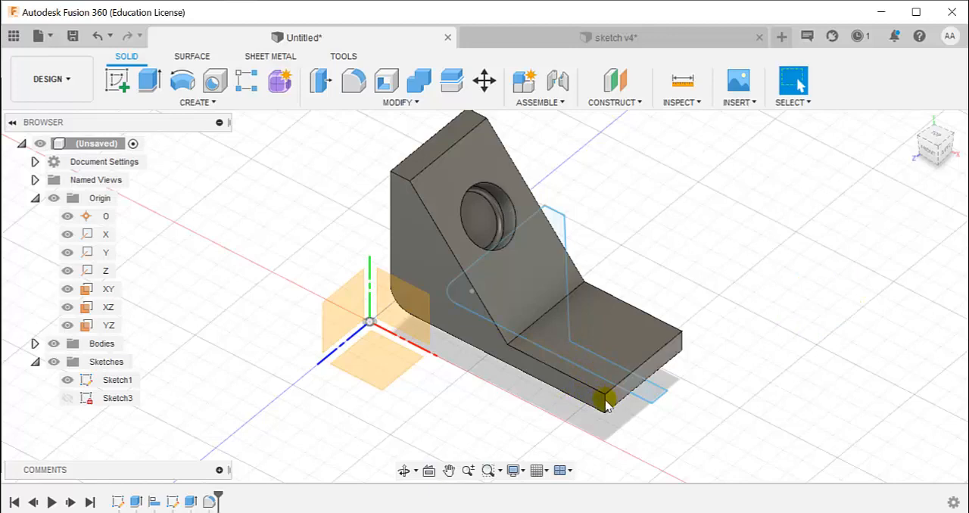
{"action": "left_click", "coordinate": [353, 80]}
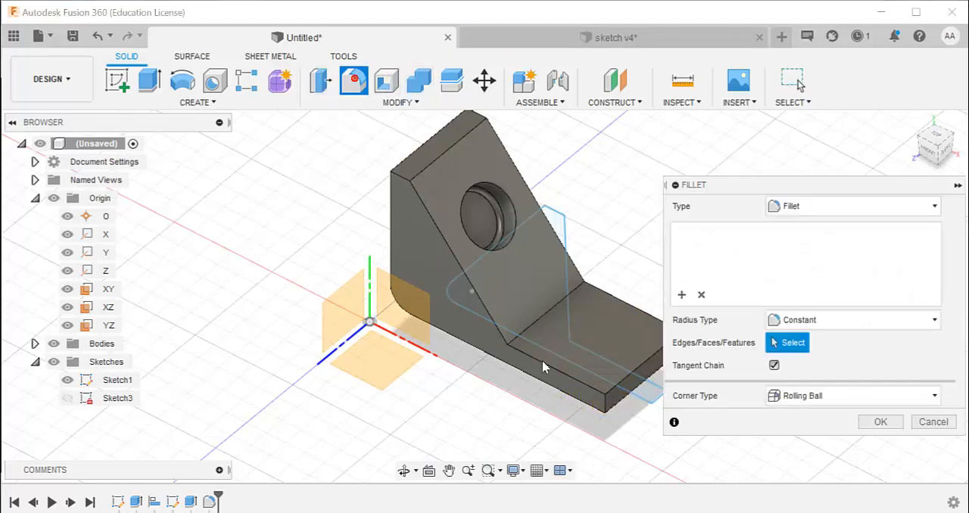
{"action": "left_click", "coordinate": [608, 403]}
{"action": "left_click_drag", "start_coordinate": [600, 227], "coordinate": [513, 232]}
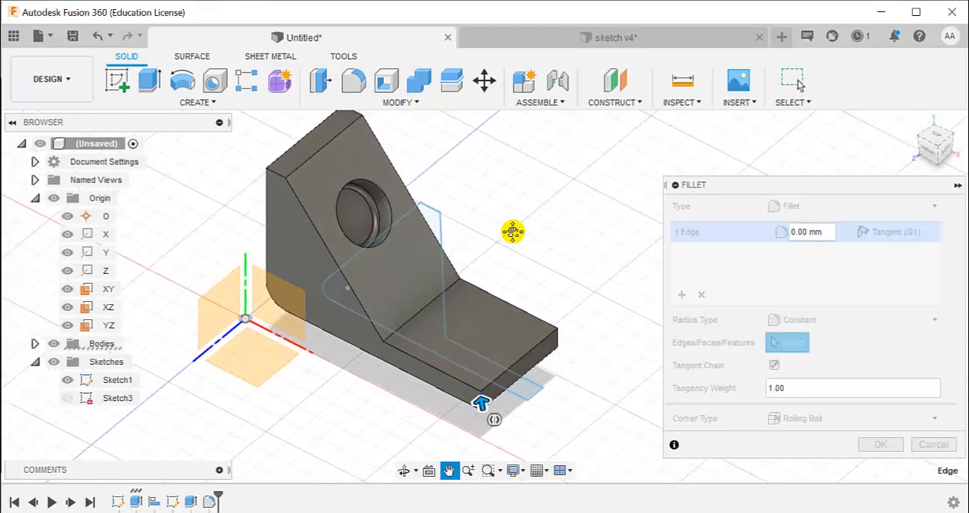
{"action": "key", "text": "Escape"}
{"action": "left_click", "coordinate": [559, 339]}
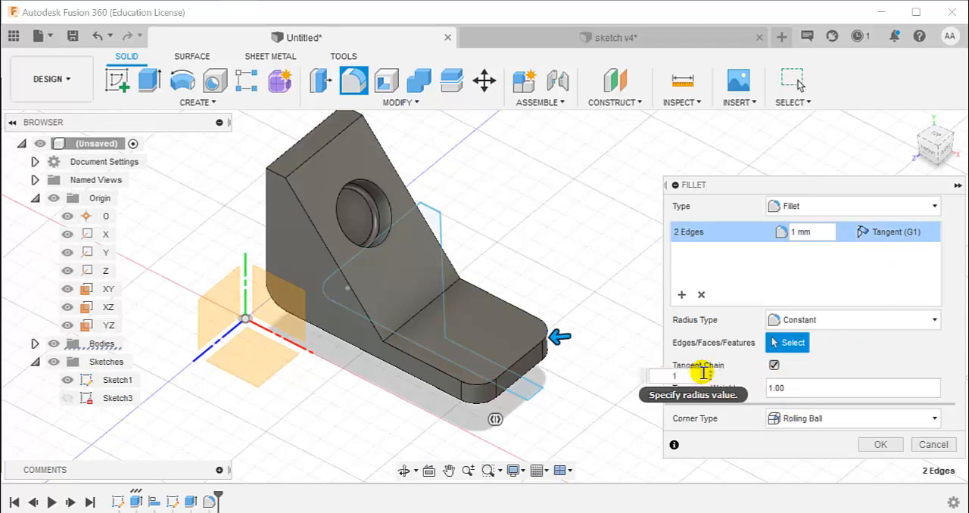
{"action": "left_click", "coordinate": [876, 445]}
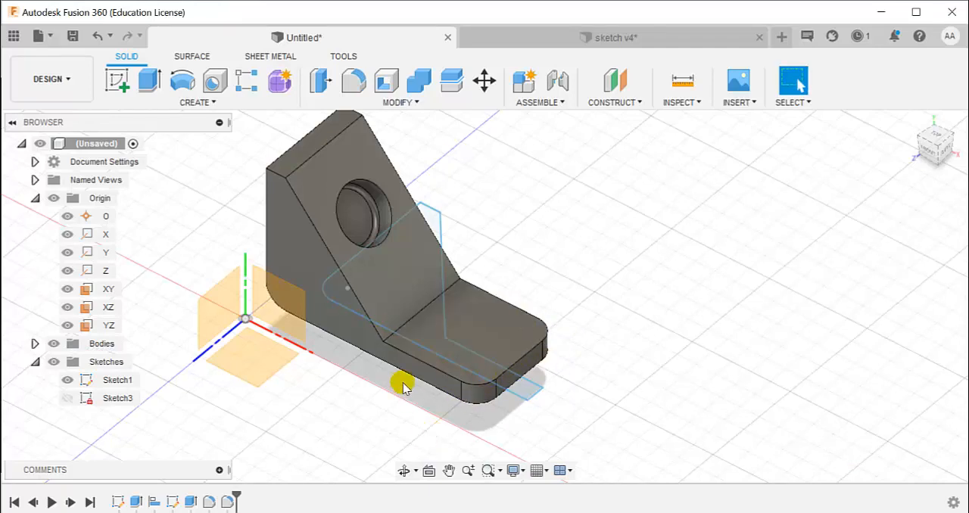
Start a sketch on the foot's top face and draw a 1 mm diameter circle concentric with the rear rounded corner
{"action": "middle_click_drag", "start_coordinate": [628, 363], "coordinate": [717, 357]}
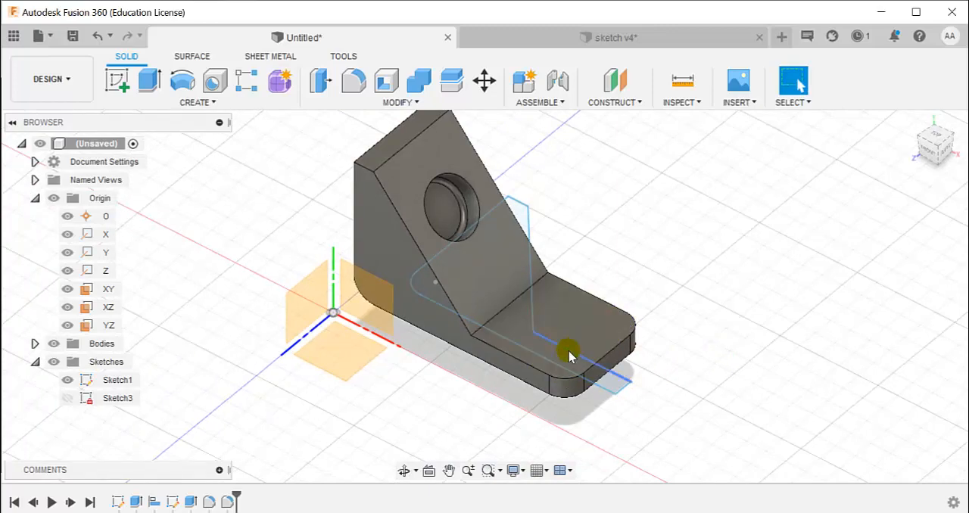
{"action": "left_click", "coordinate": [119, 77]}
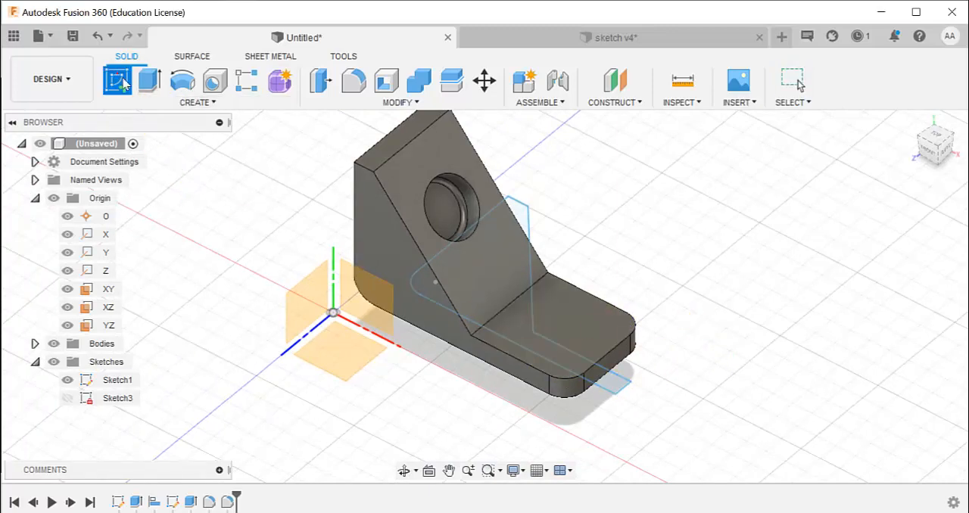
{"action": "left_click", "coordinate": [566, 331]}
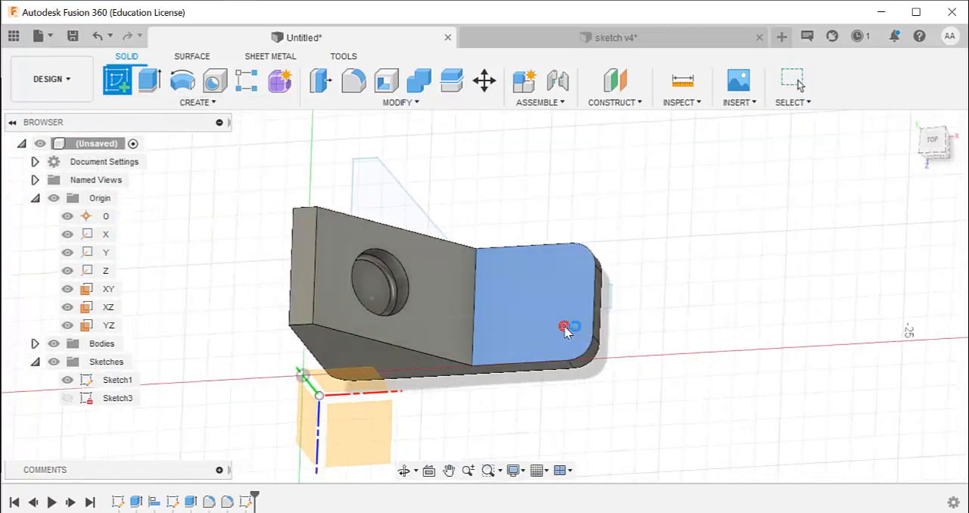
{"action": "scroll", "coordinate": [519, 284], "scroll_direction": "up", "scroll_amount": 3}
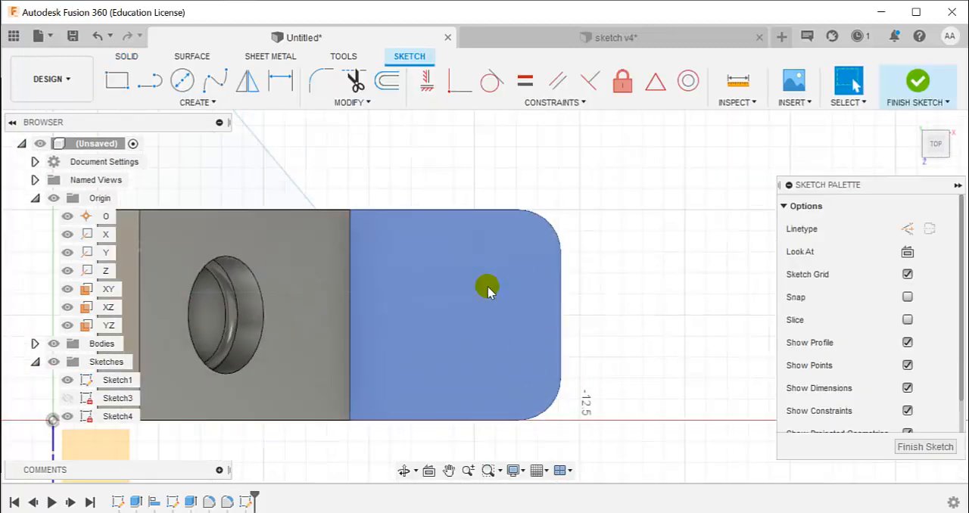
{"action": "left_click", "coordinate": [182, 80]}
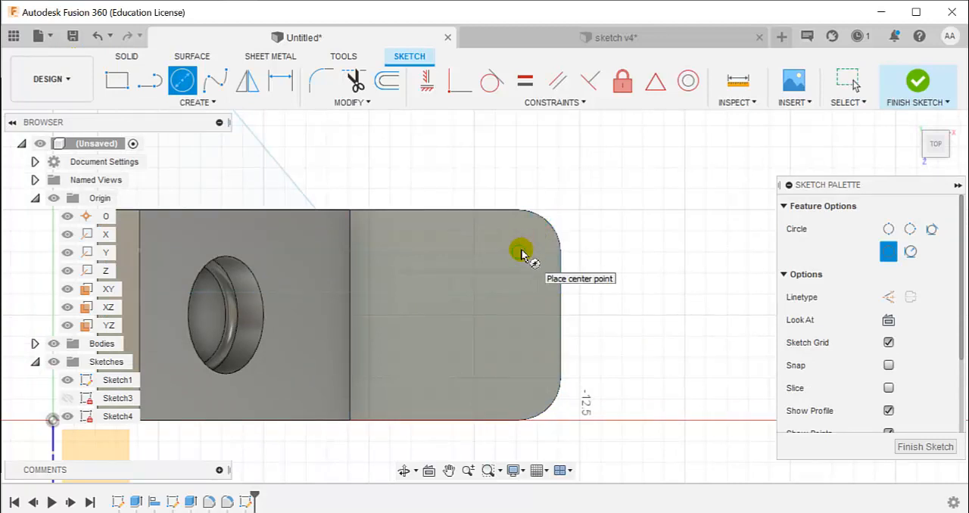
{"action": "left_click", "coordinate": [518, 251]}
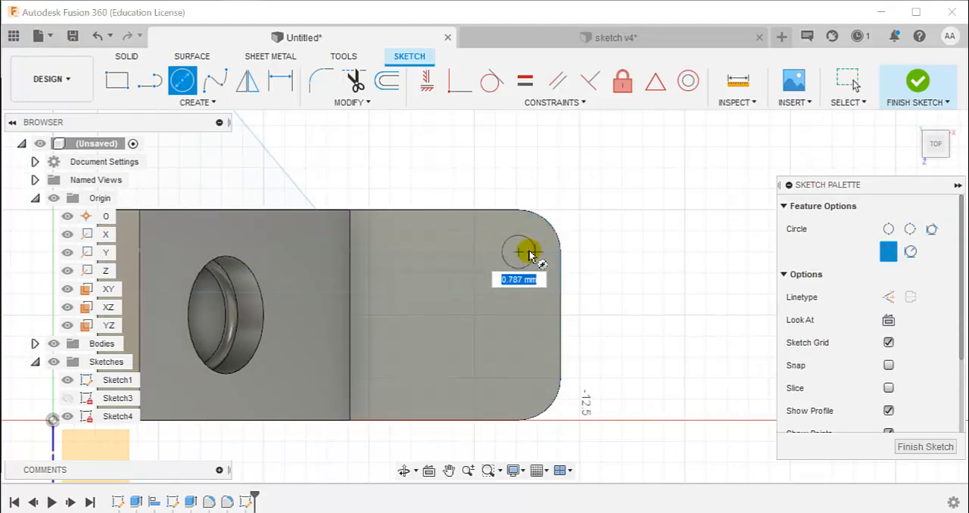
{"action": "type", "text": "1"}
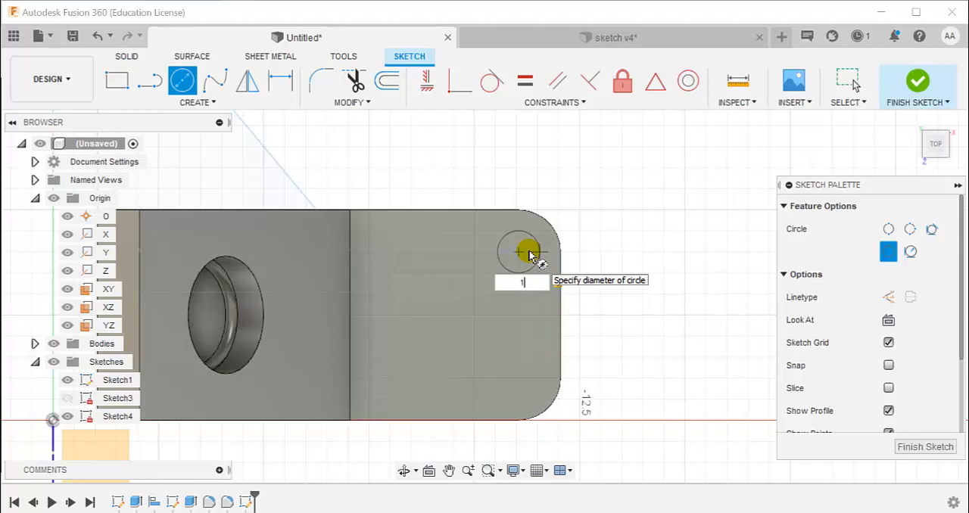
{"action": "key", "text": "Return"}
{"action": "key", "text": "Escape"}
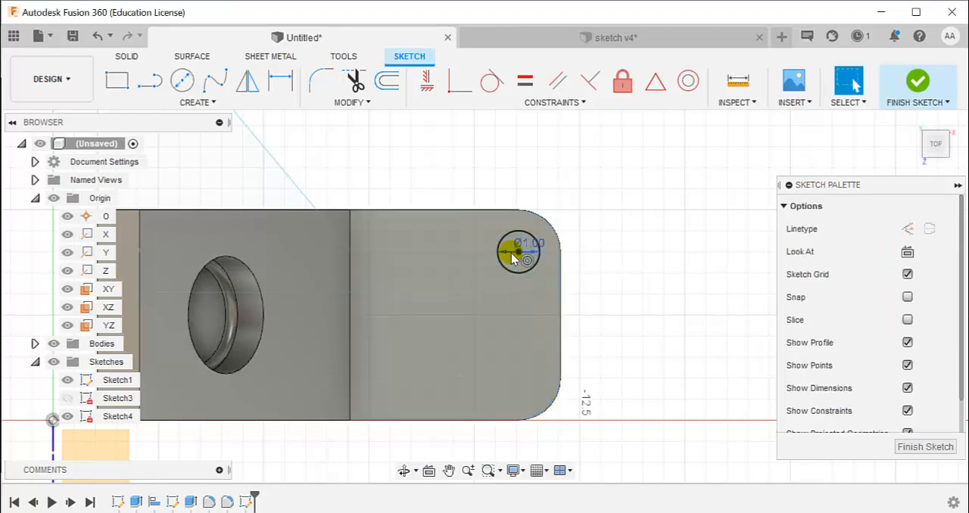
Draw a second 1 mm diameter circle concentric with the foot's front rounded corner and finish the sketch
{"action": "left_click", "coordinate": [182, 79]}
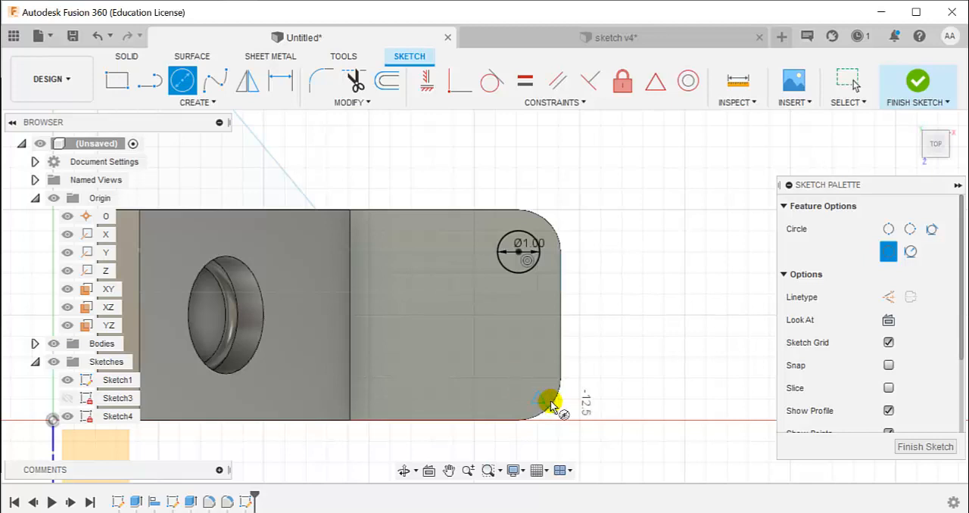
{"action": "left_click", "coordinate": [518, 378]}
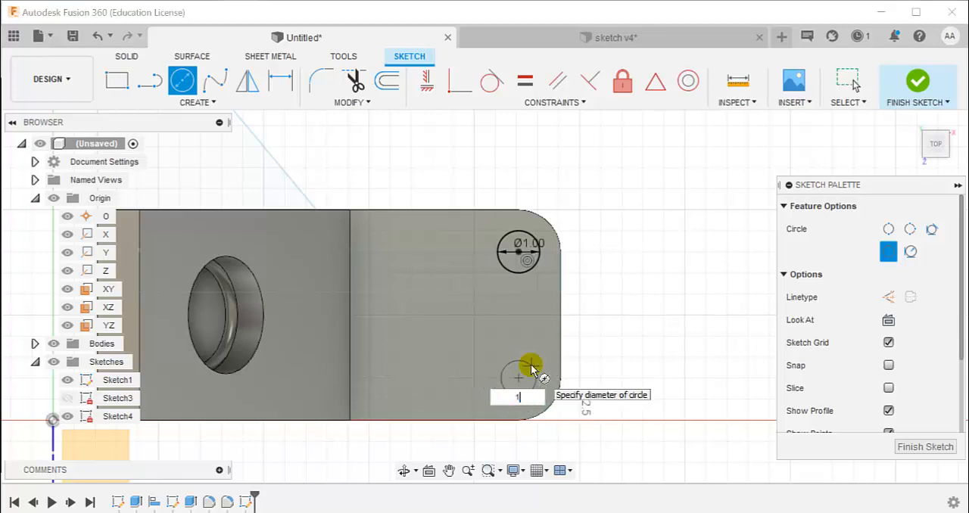
{"action": "key", "text": "Return"}
{"action": "key", "text": "Escape"}
{"action": "left_click", "coordinate": [916, 81]}
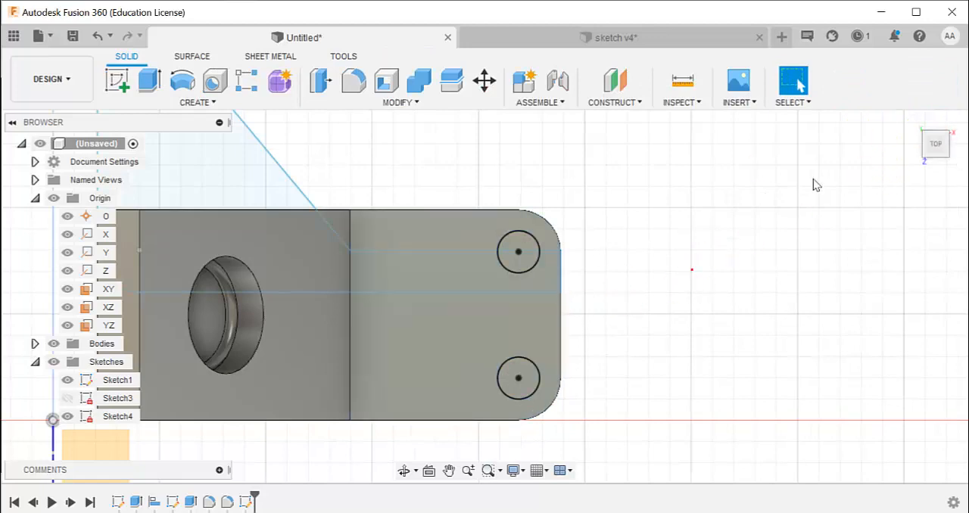
Check the foot holes in the PDF drawing and extrude both circles downward as a 2.5 mm cut through the foot
{"action": "scroll", "coordinate": [556, 341], "scroll_direction": "down", "scroll_amount": 2}
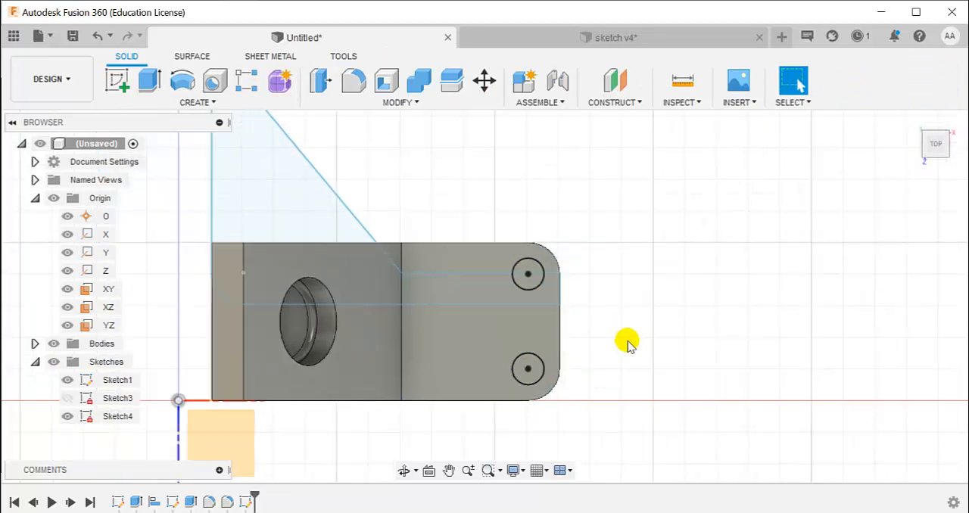
{"action": "middle_click_drag", "start_coordinate": [627, 342], "coordinate": [866, 154], "text": "shift"}
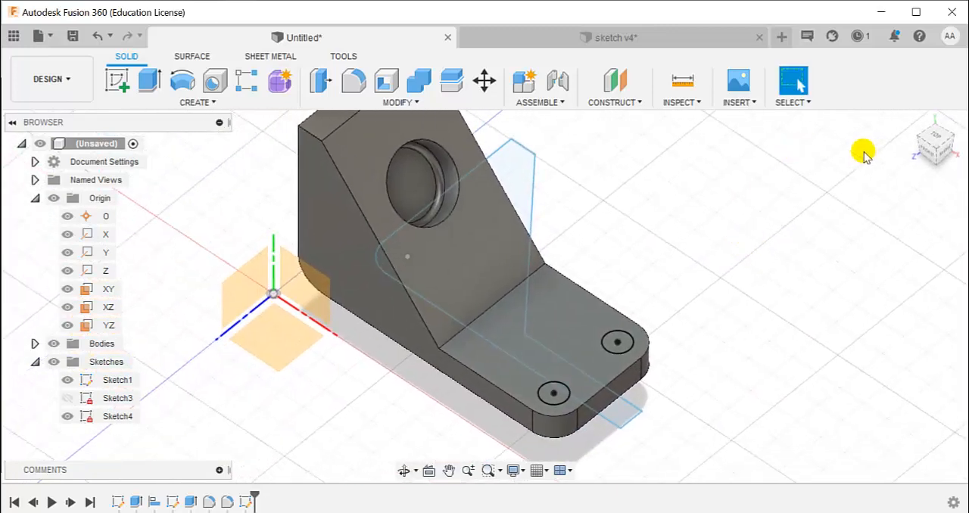
{"action": "left_click", "coordinate": [917, 116]}
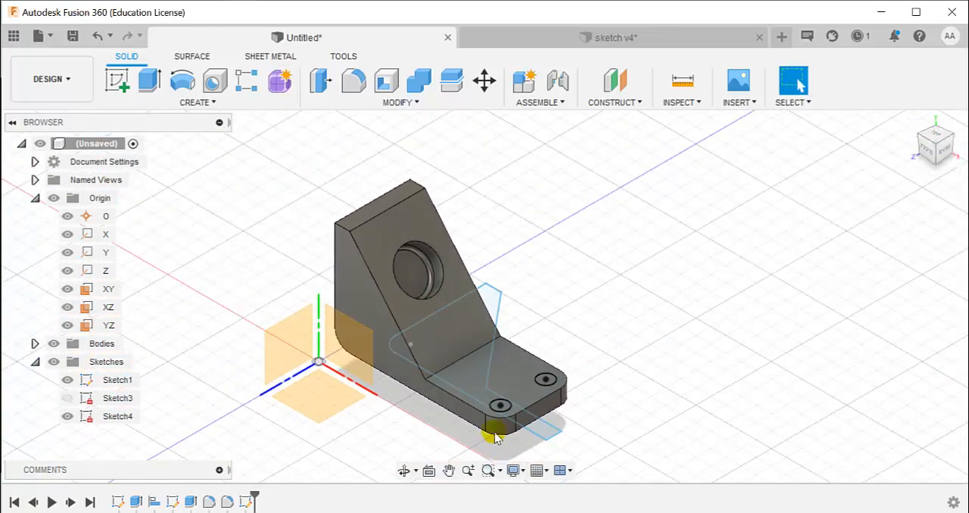
{"action": "scroll", "coordinate": [494, 436], "scroll_direction": "up", "scroll_amount": 5}
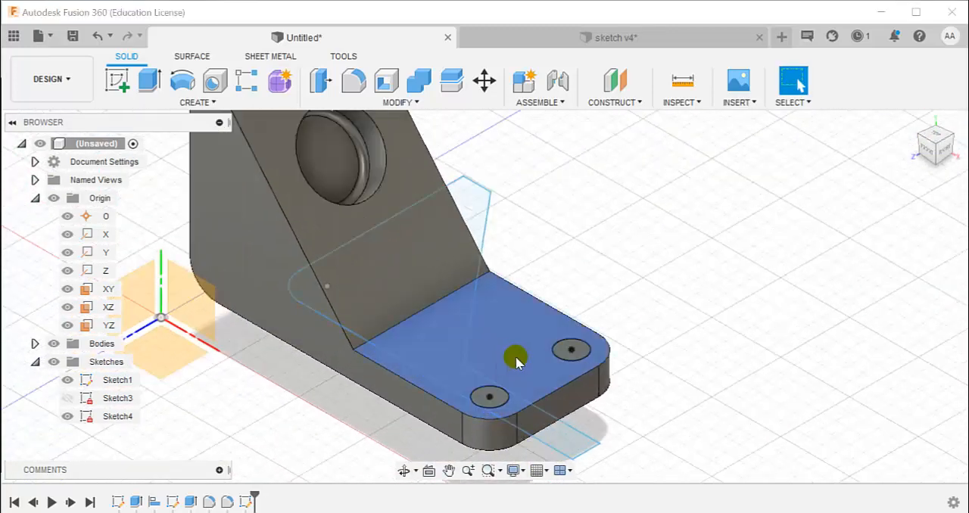
{"action": "key", "text": "alt+Tab"}
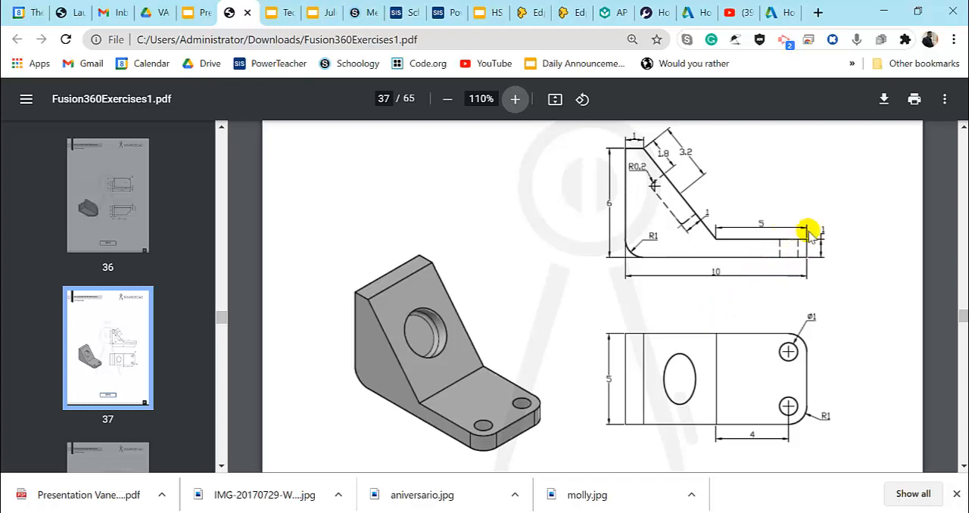
{"action": "key", "text": "alt+Tab"}
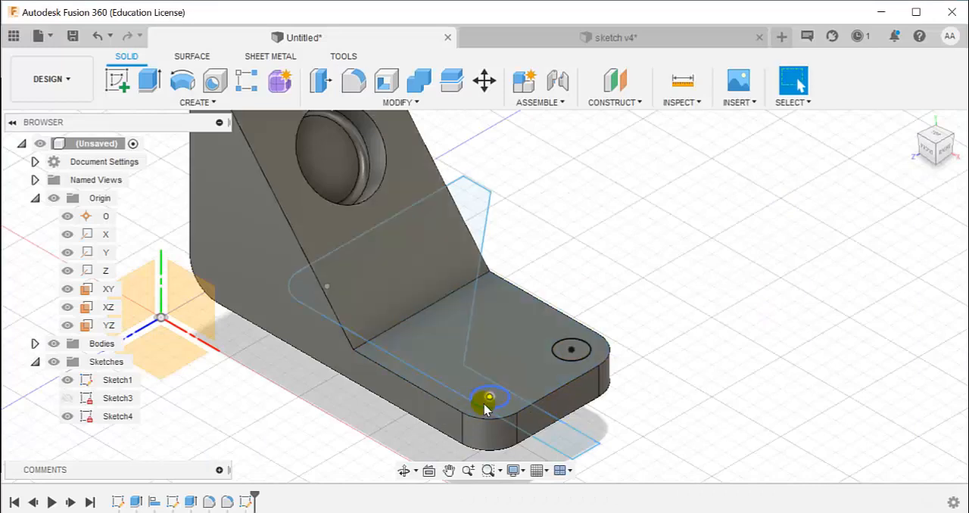
{"action": "key", "text": "d"}
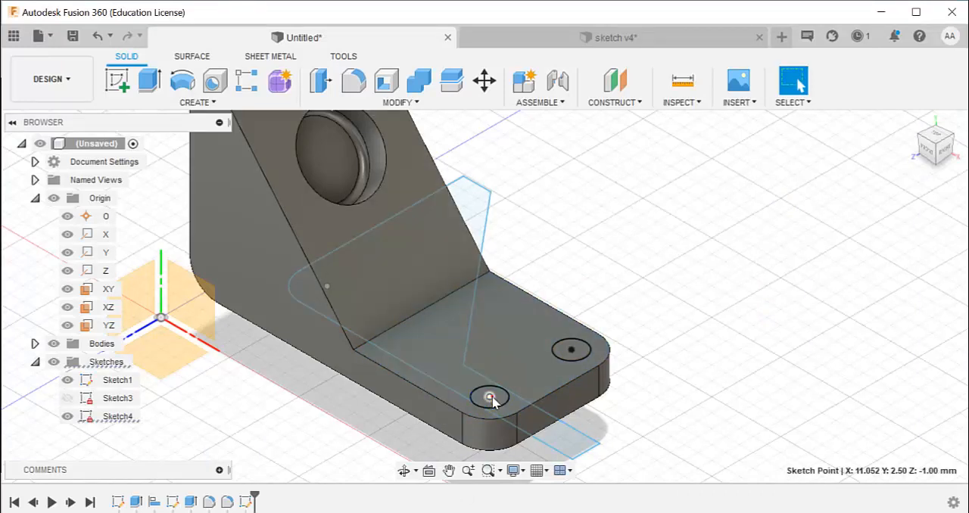
{"action": "scroll", "coordinate": [591, 325], "scroll_direction": "up", "scroll_amount": 3}
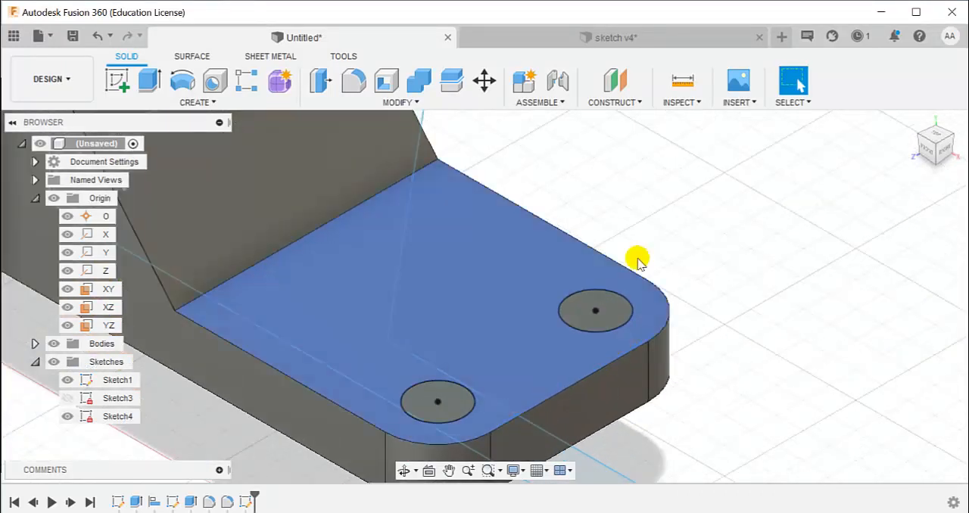
{"action": "left_click", "coordinate": [617, 307]}
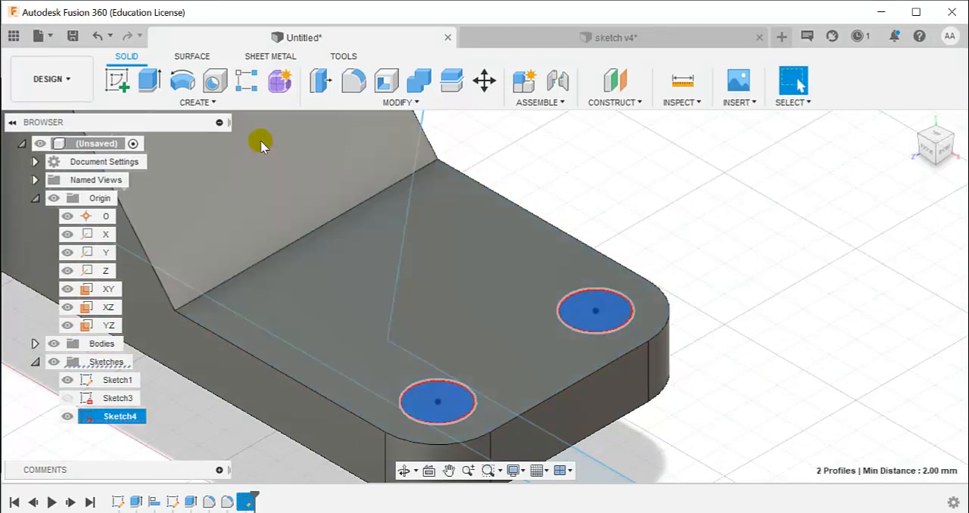
{"action": "key", "text": "e"}
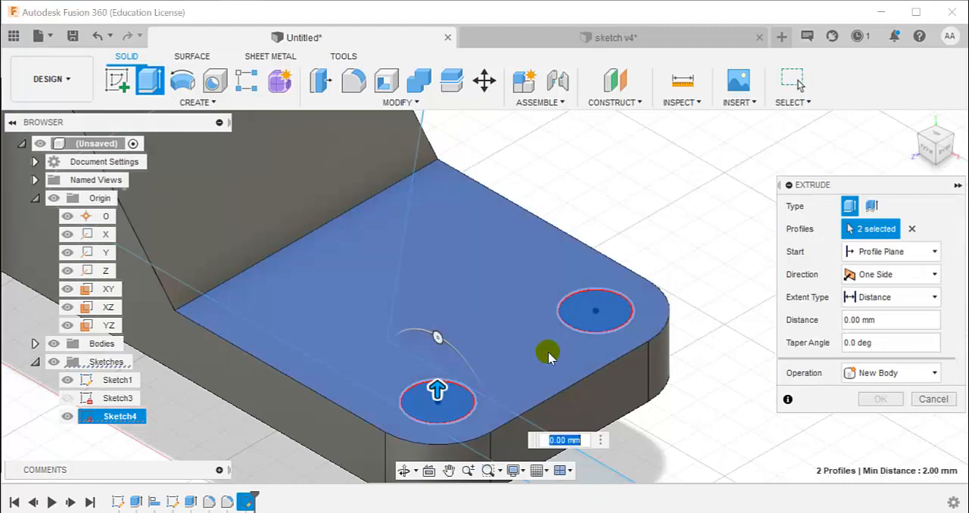
{"action": "left_click_drag", "start_coordinate": [506, 285], "coordinate": [492, 437]}
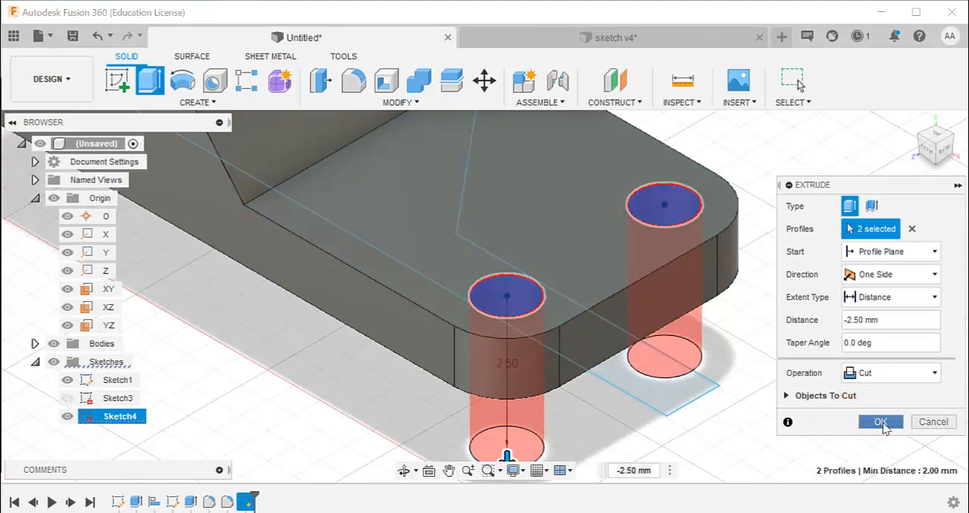
{"action": "left_click", "coordinate": [884, 423]}
{"action": "scroll", "coordinate": [685, 389], "scroll_direction": "up", "scroll_amount": 3}
{"action": "scroll", "coordinate": [672, 384], "scroll_direction": "down", "scroll_amount": 6}
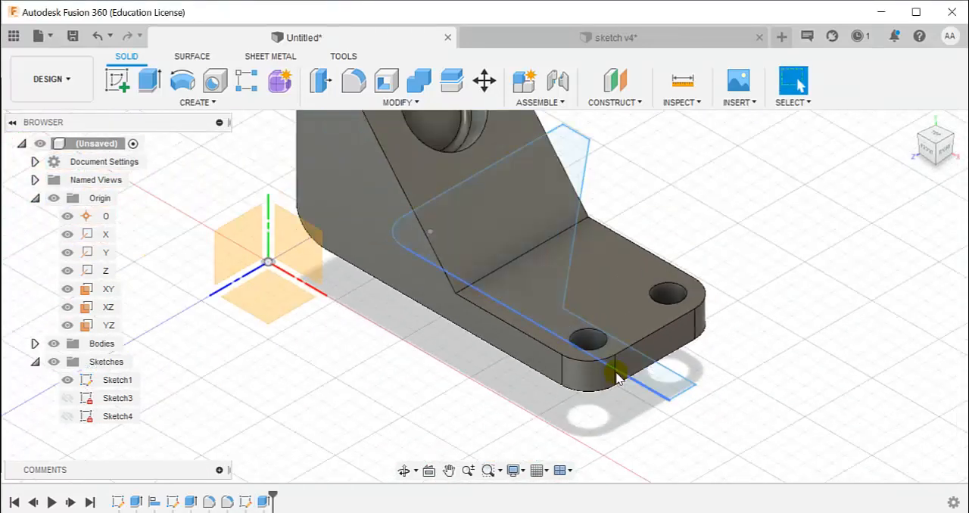
{"action": "scroll", "coordinate": [619, 375], "scroll_direction": "down", "scroll_amount": 2}
{"action": "middle_click_drag", "start_coordinate": [636, 371], "coordinate": [654, 324], "text": "shift"}
{"action": "middle_click_drag", "start_coordinate": [654, 324], "coordinate": [664, 384]}
{"action": "middle_click_drag", "start_coordinate": [561, 325], "coordinate": [562, 301], "text": "shift"}
{"action": "middle_click_drag", "start_coordinate": [647, 301], "coordinate": [616, 307], "text": "shift"}
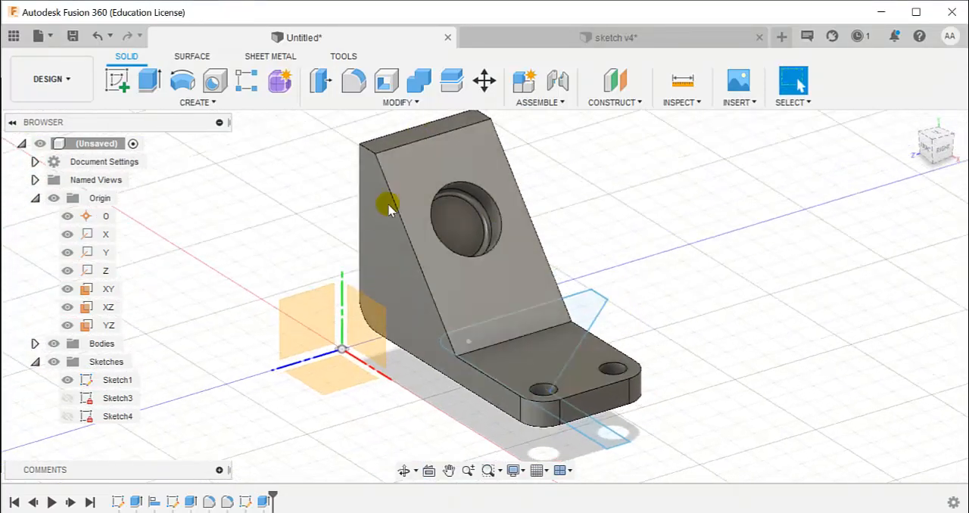